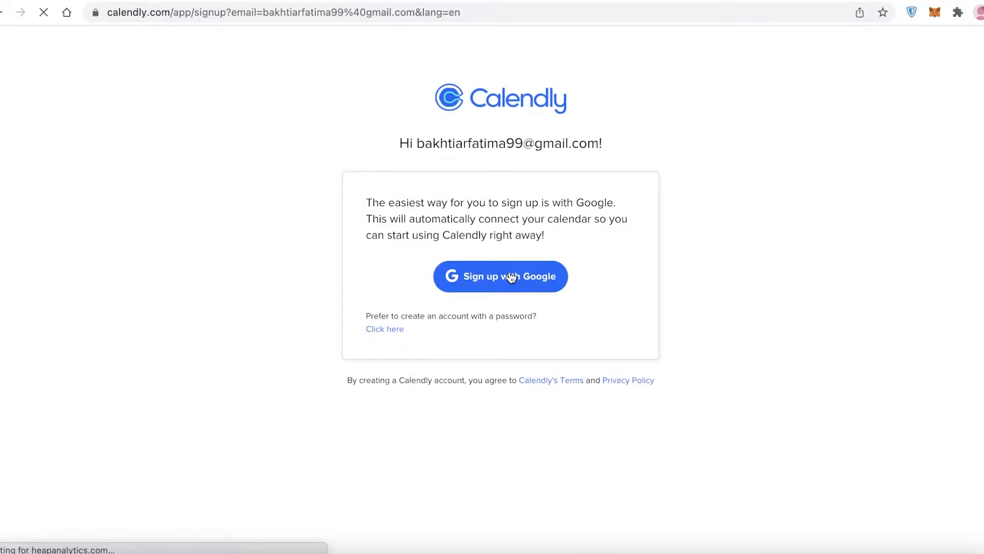
Sign up for Calendly with the existing Google account and approve the requested access.
click(510, 276)
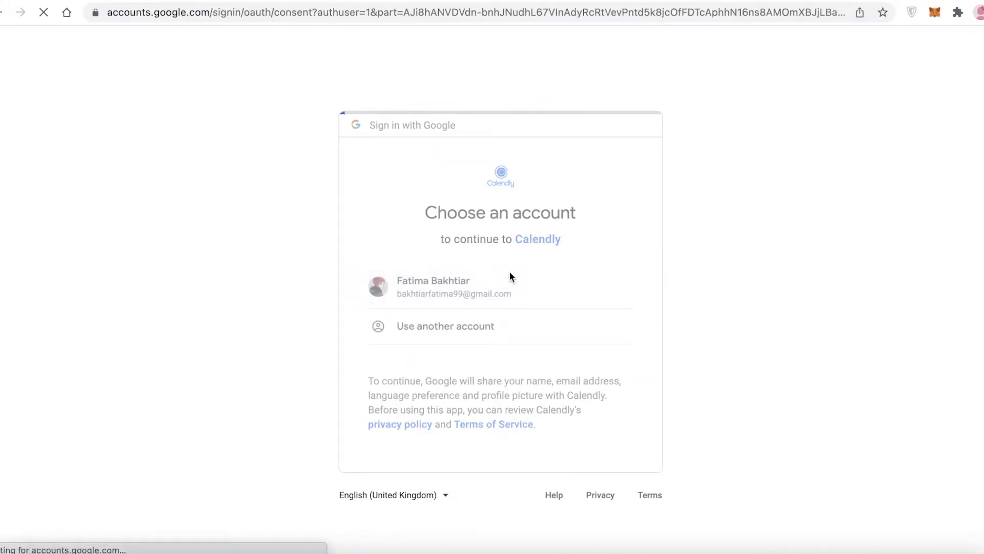
click(536, 484)
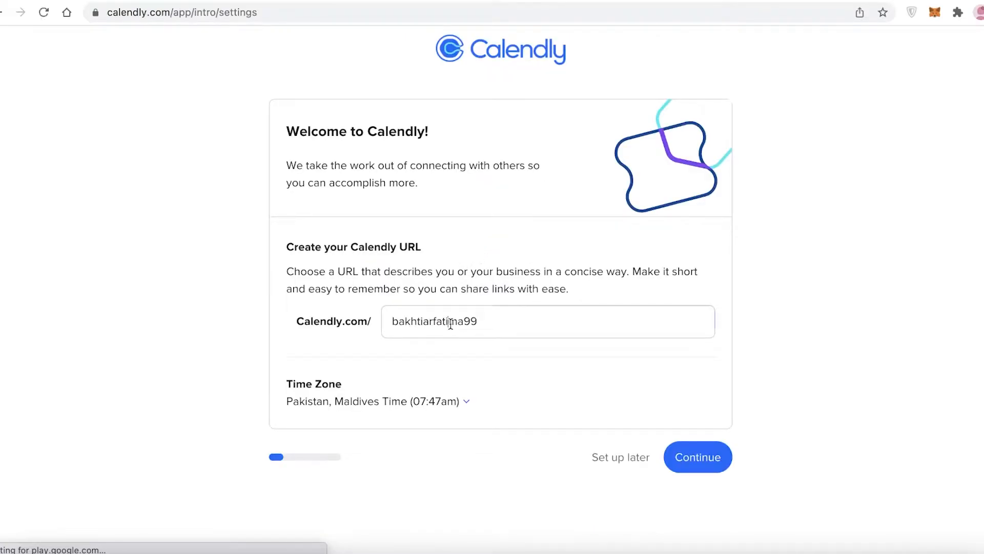
Replace the suggested Calendly URL with a custom handle and accept the default time zone and Google Calendar connection.
double_click(450, 324)
key(BackSpace)
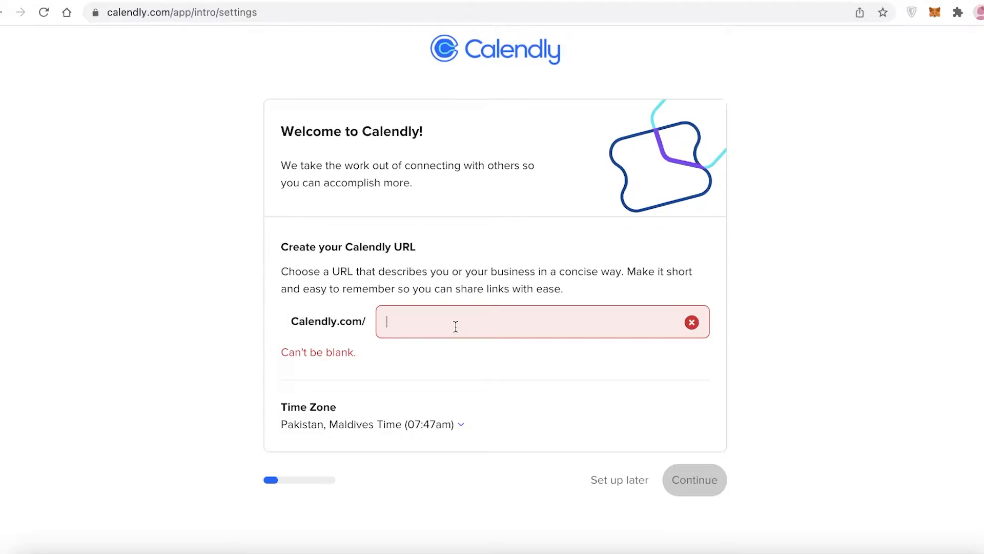
text(janedoe24)
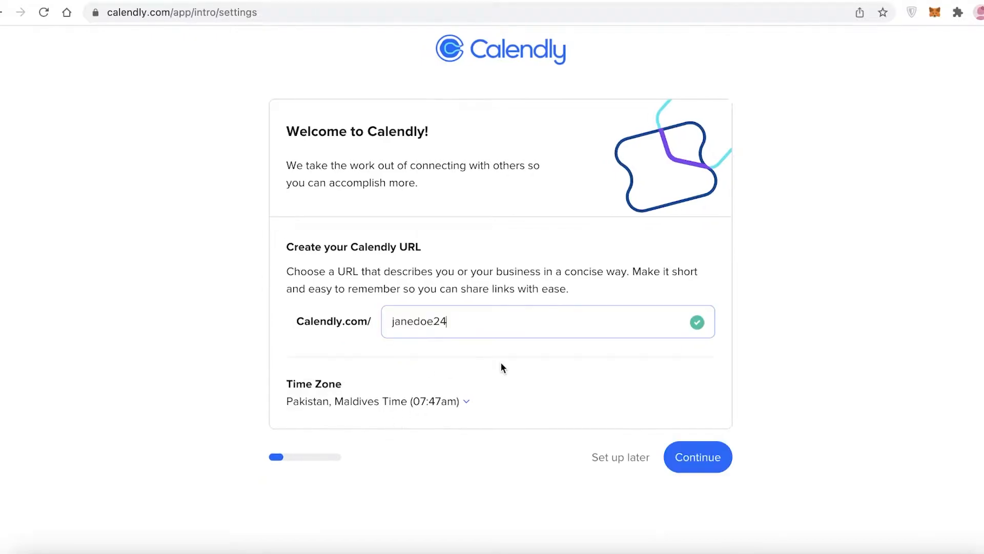
click(414, 400)
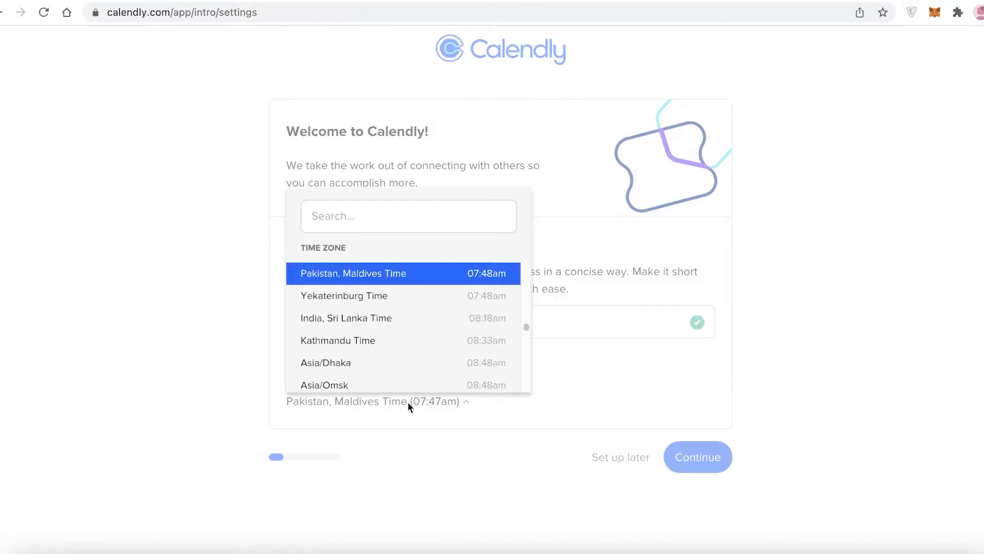
click(586, 398)
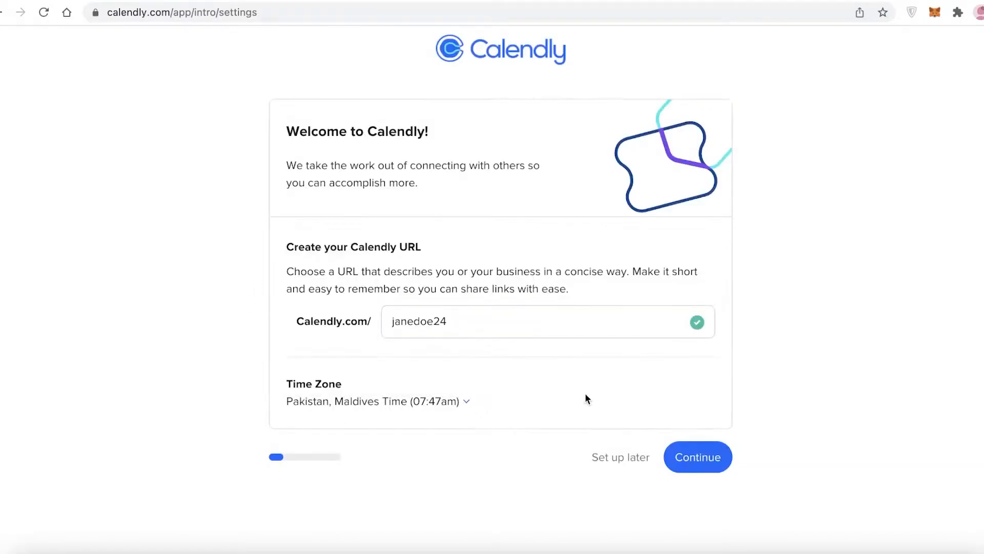
click(716, 467)
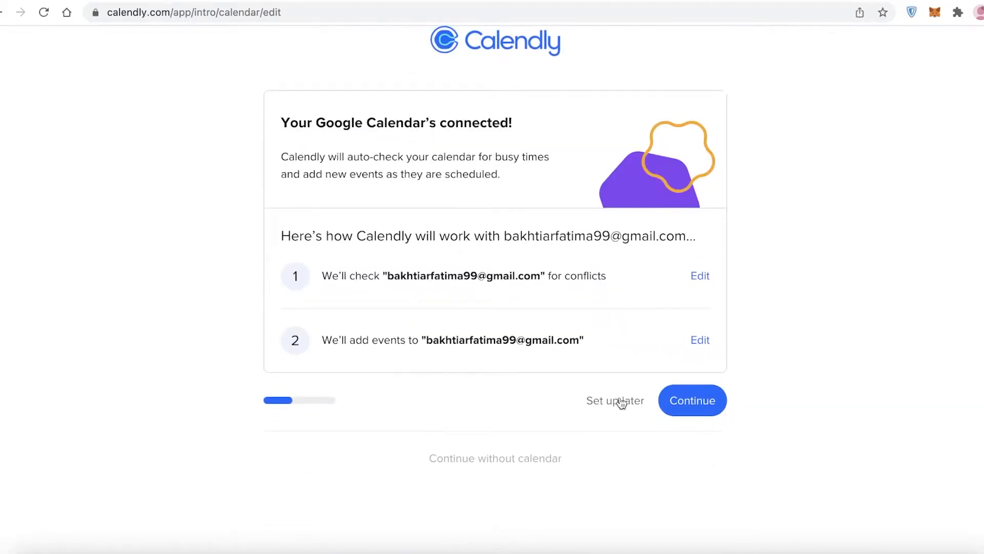
click(686, 416)
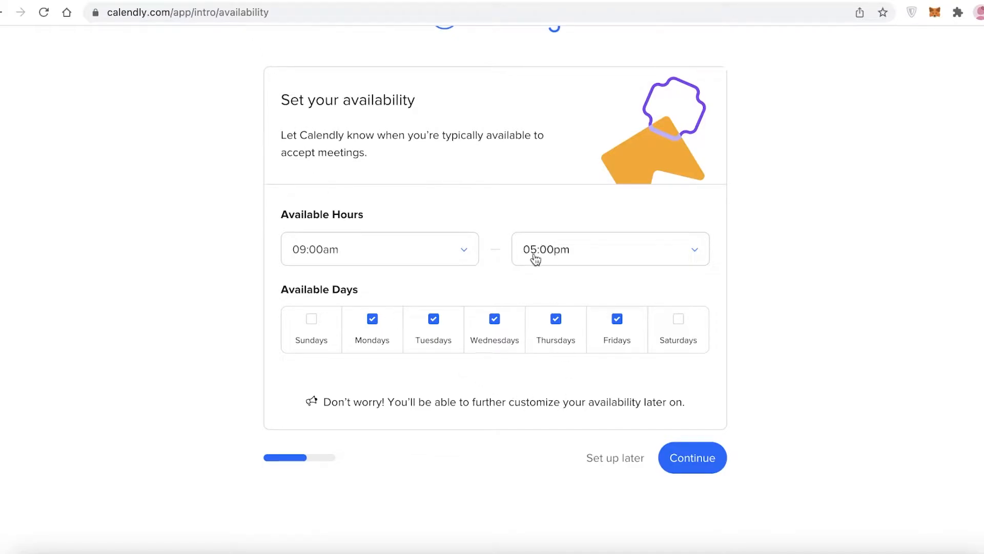
Add Saturdays and Sundays to the available days and set the start of the available hours to 05:00pm.
click(680, 318)
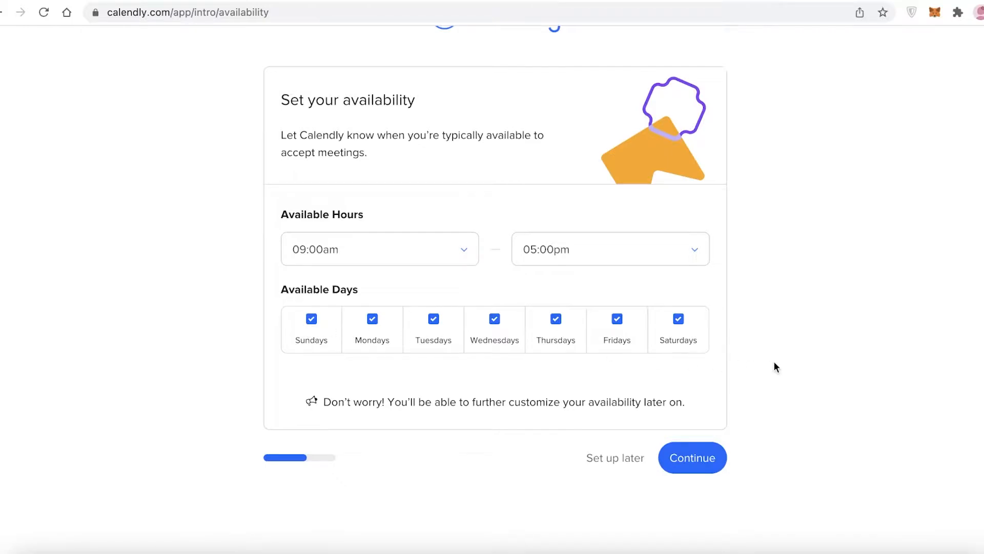
click(431, 251)
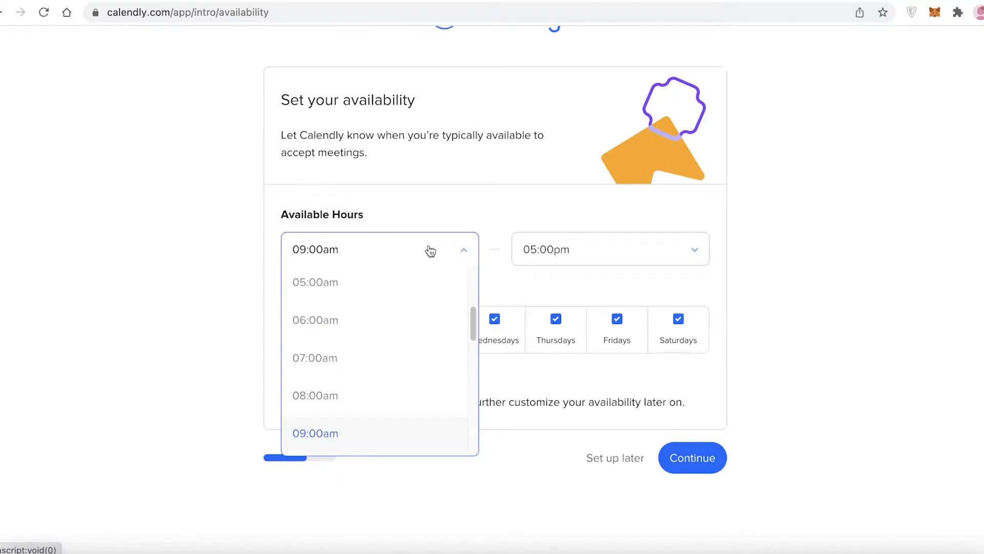
click(394, 255)
click(394, 254)
click(299, 251)
click(299, 251)
scroll(362, 336, down, 5)
scroll(362, 336, down, 3)
scroll(362, 337, up, 14)
scroll(338, 386, down, 10)
click(322, 418)
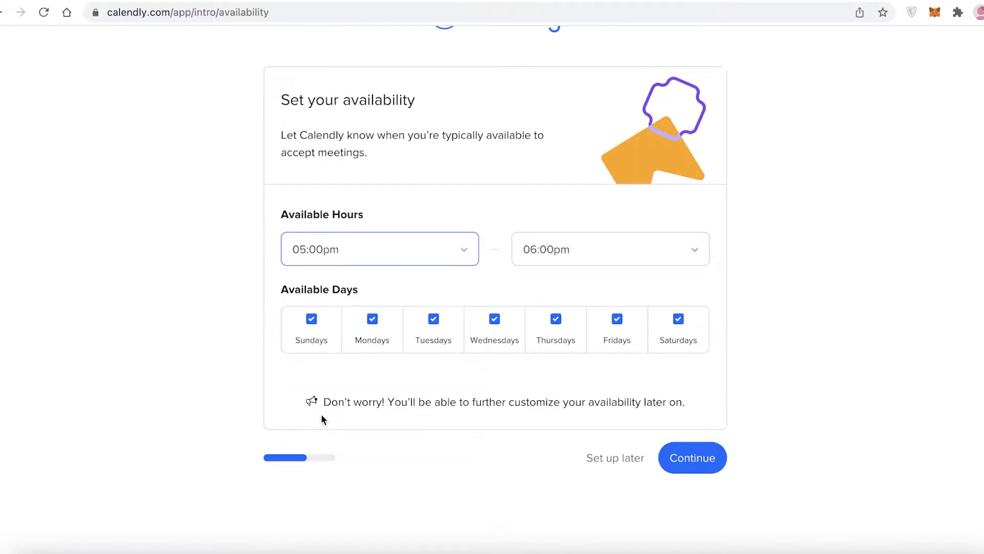
Set the end of the available hours to 08:00pm and save the availability.
click(583, 248)
scroll(584, 318, down, 3)
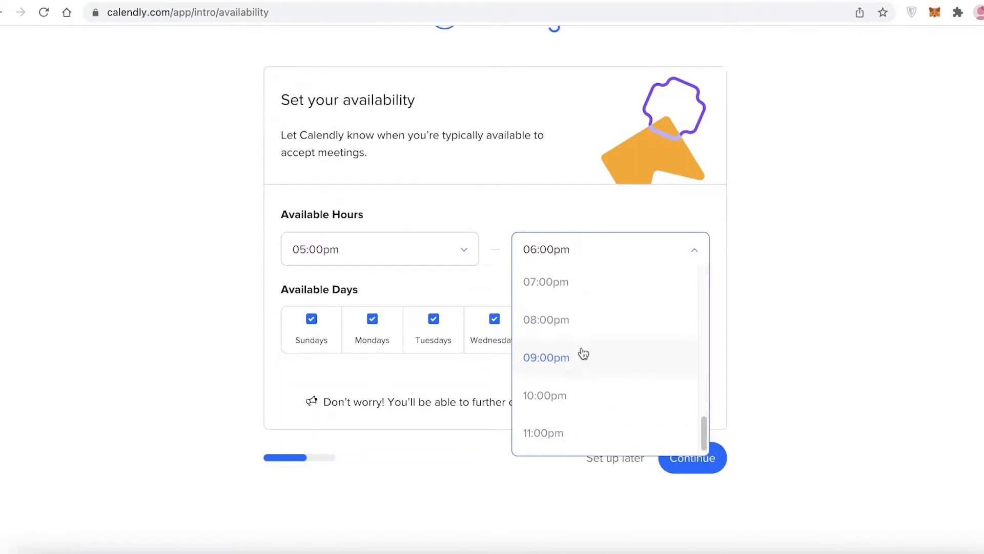
click(562, 324)
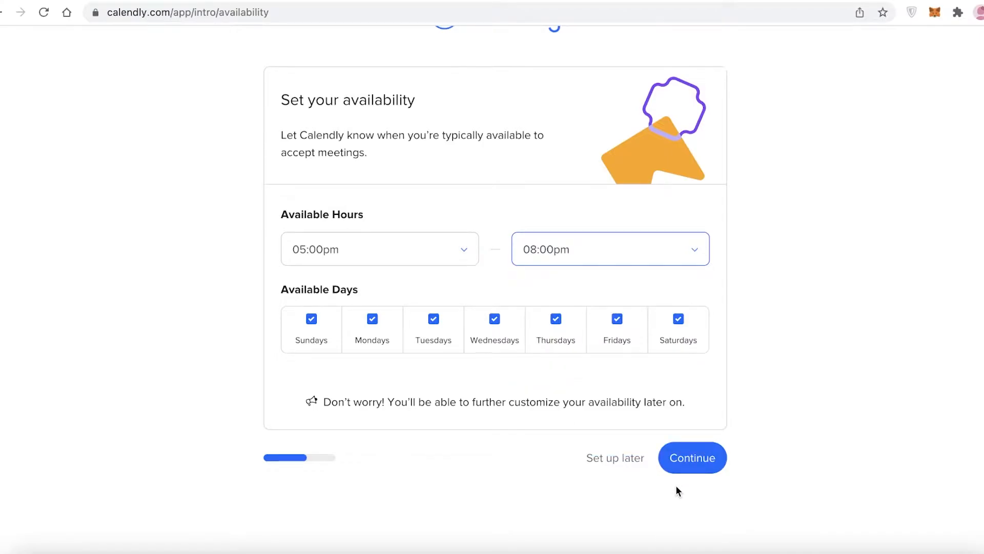
click(700, 460)
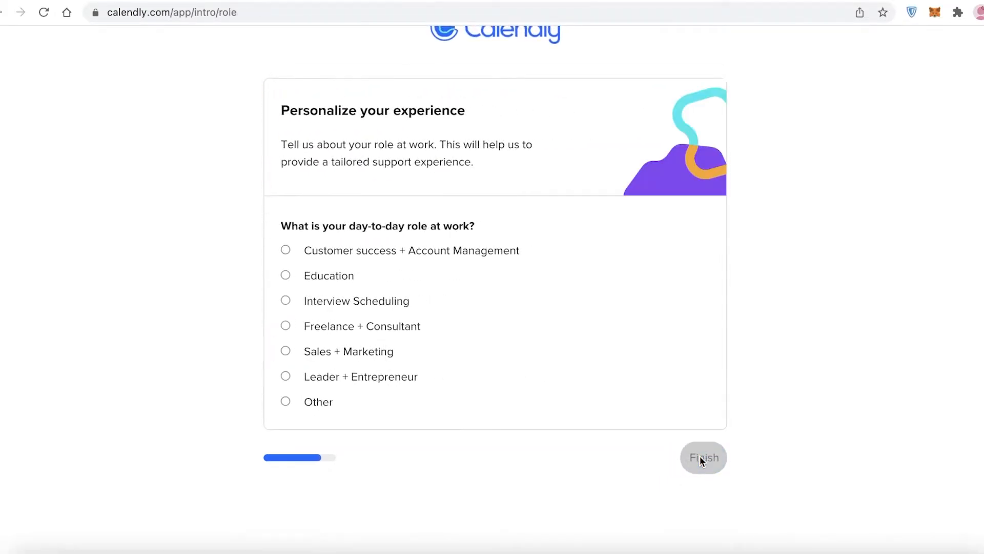
Choose Other as the day-to-day role at work and finish the account setup.
click(320, 401)
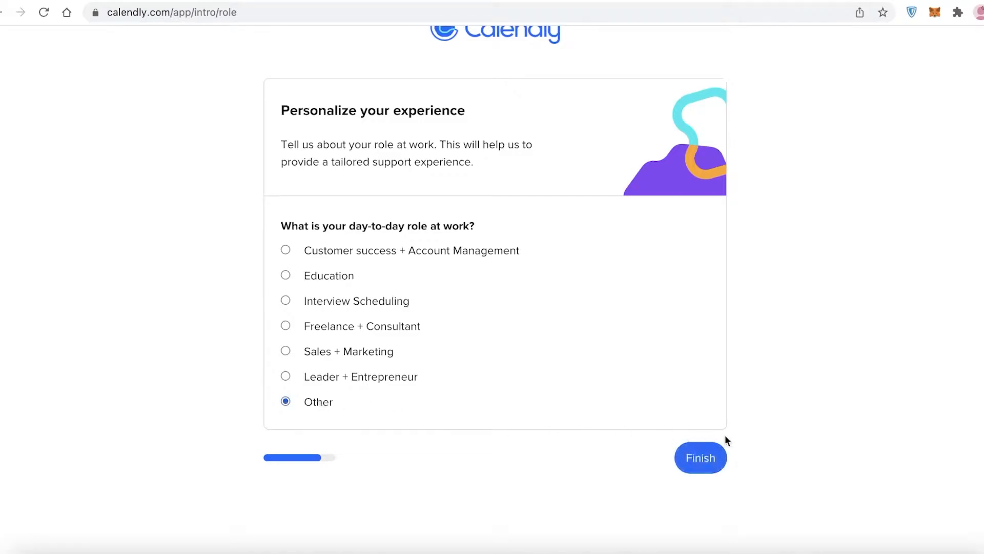
click(702, 457)
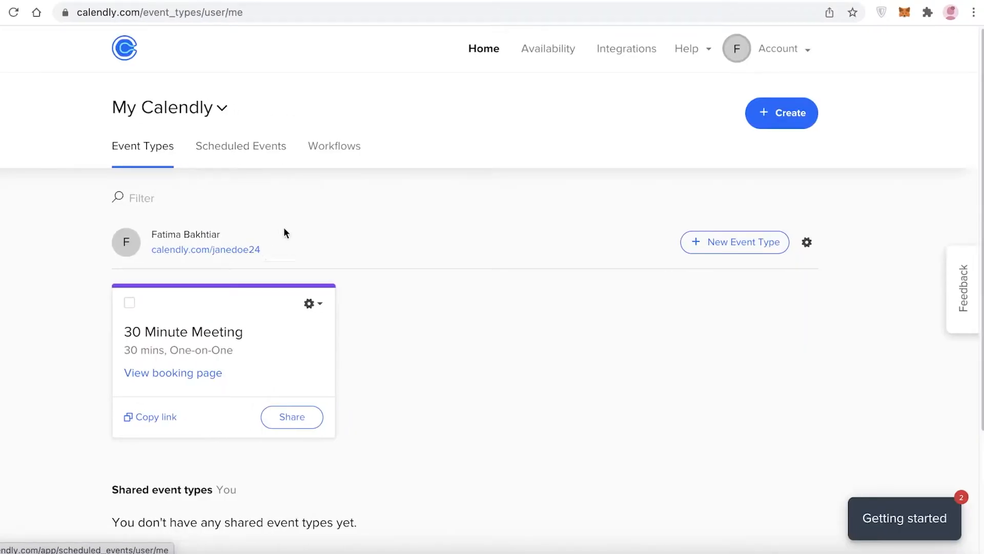
Delete the default 30 Minute Meeting event type.
scroll(282, 223, down, 1)
click(129, 272)
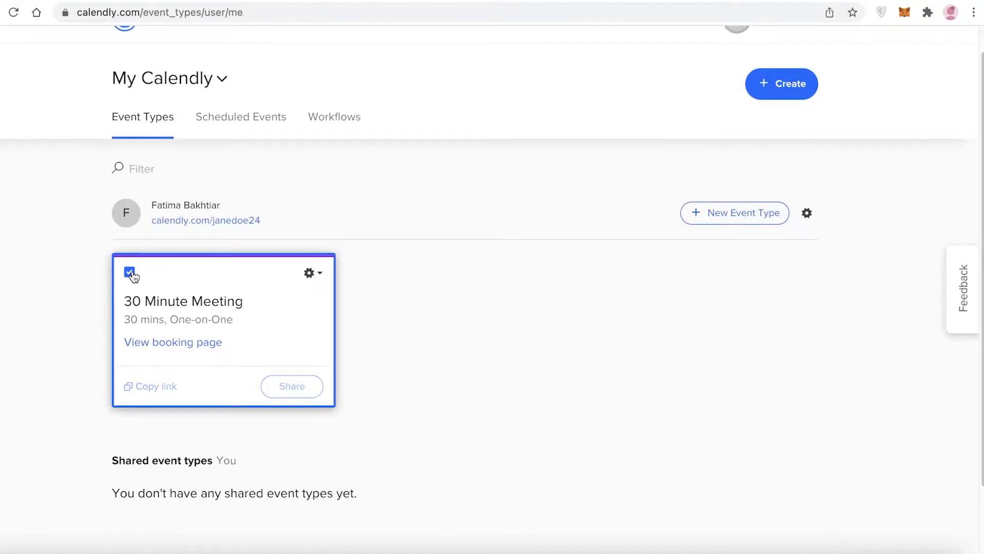
click(239, 530)
click(398, 213)
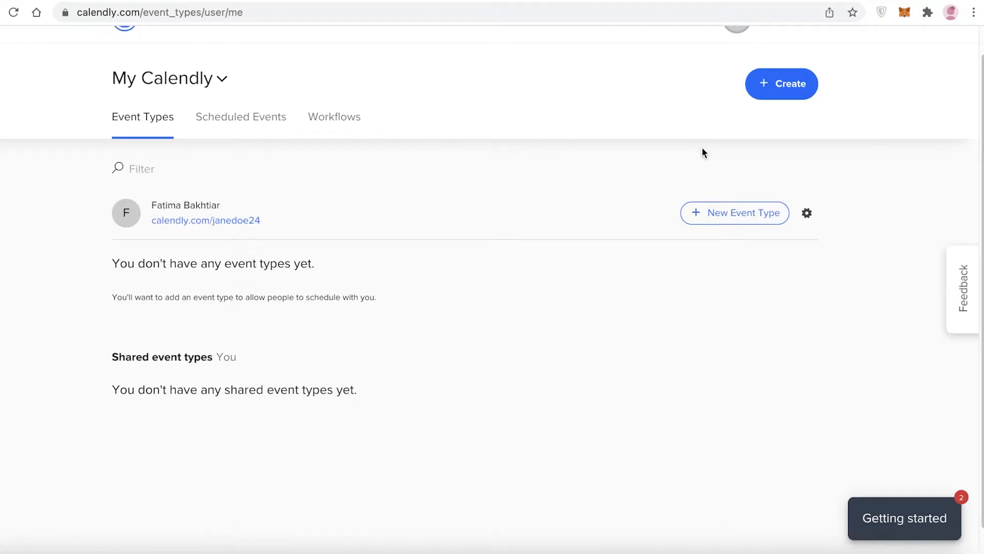
Start creating a new One-on-One event type.
click(794, 91)
click(661, 82)
click(762, 95)
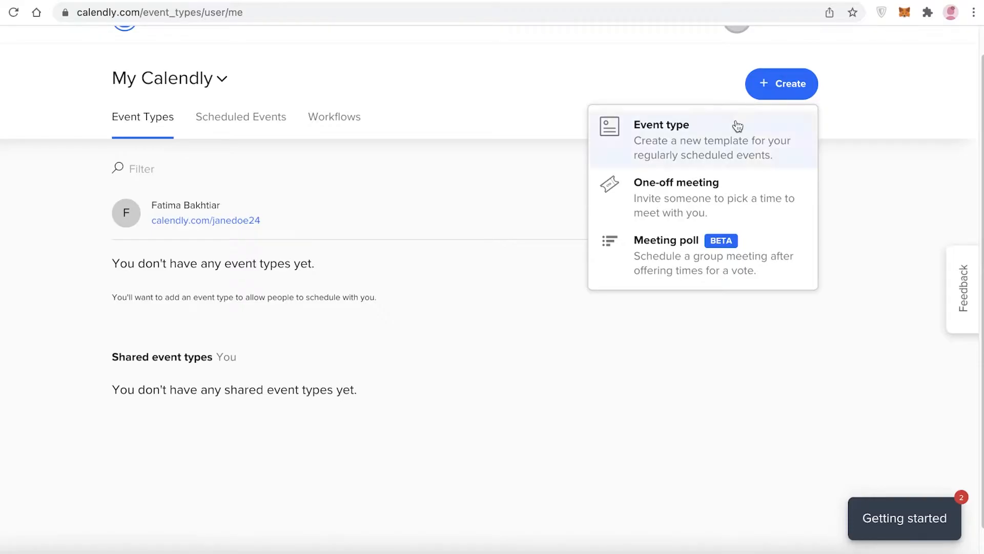
click(729, 153)
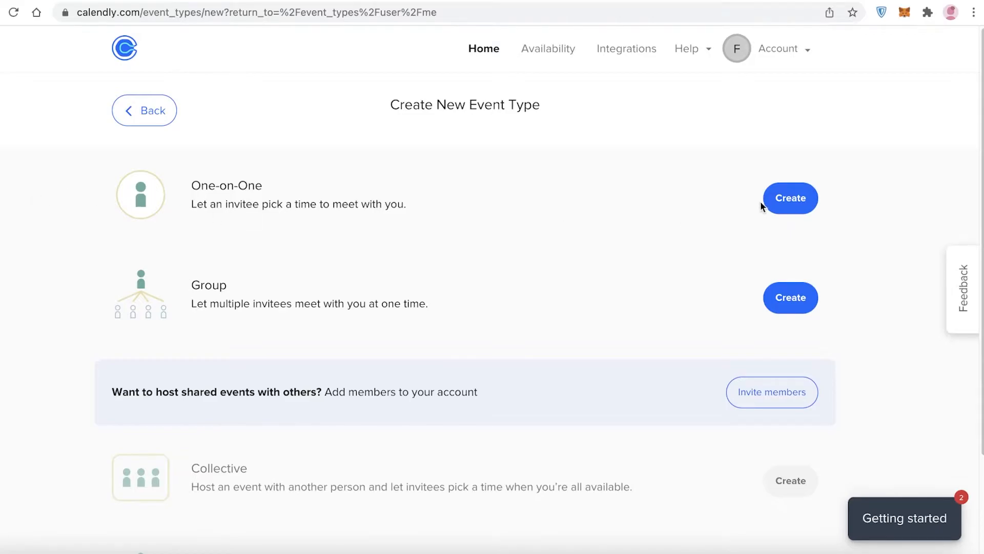
click(785, 201)
Name the one-on-one event "CBT Session".
click(369, 308)
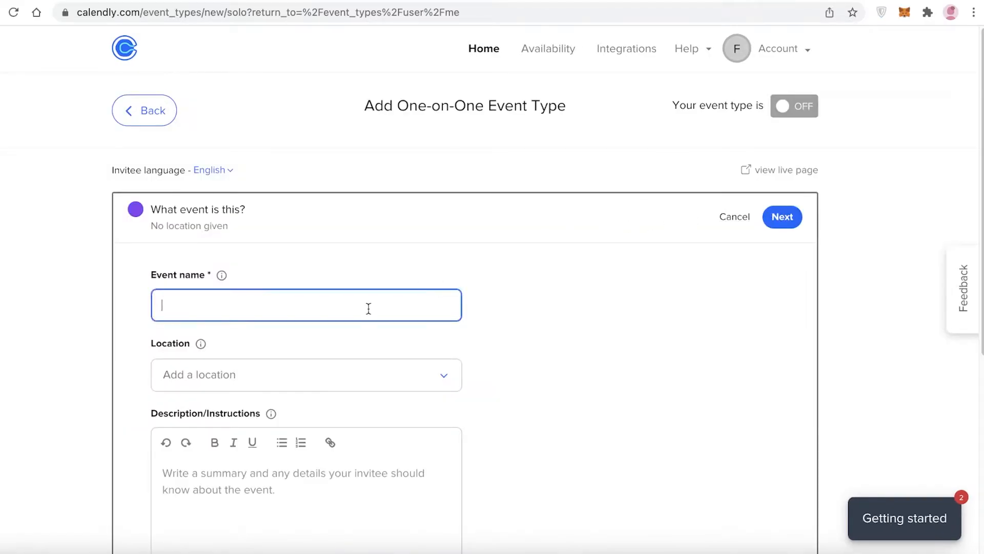
text(L)
key(BackSpace)
text(CBT)
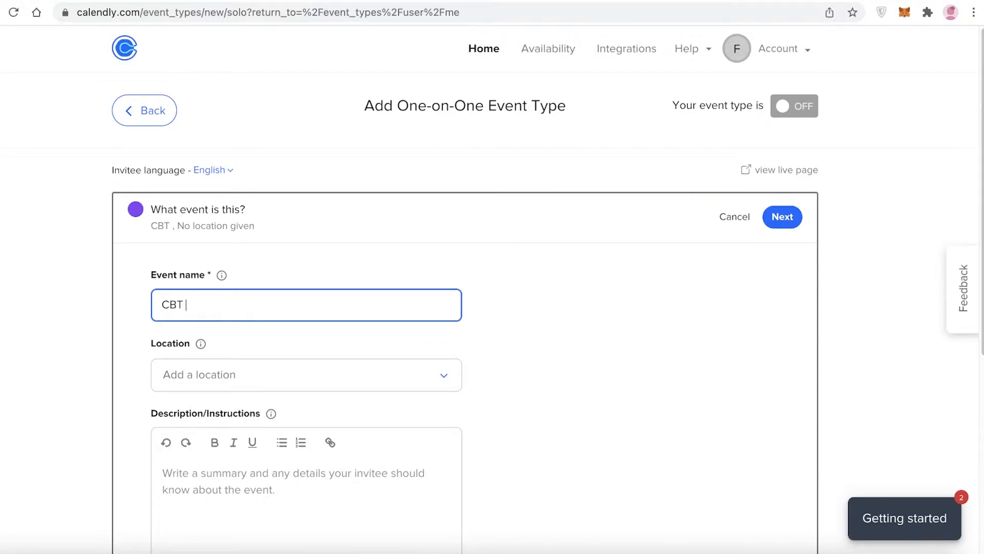
text( Session)
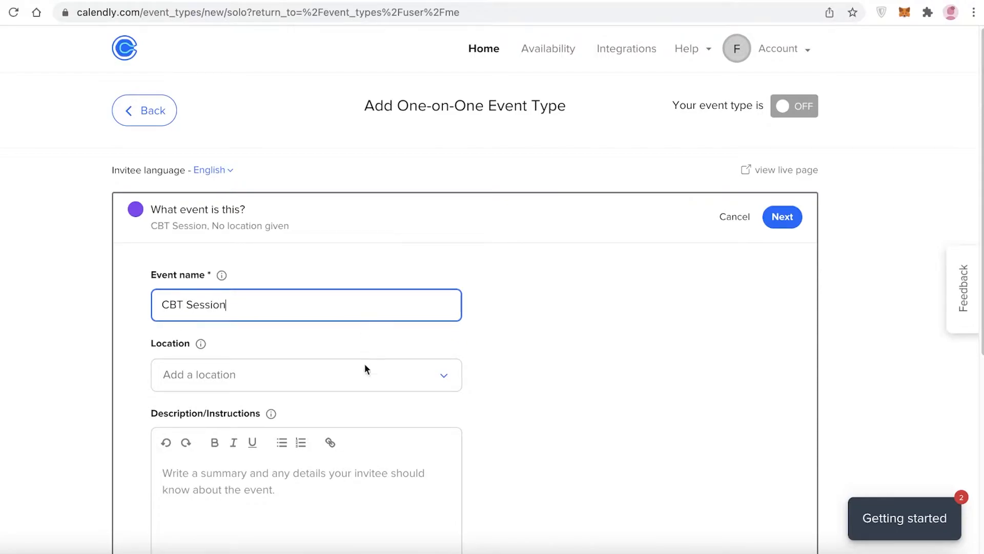
Set the event location to In-person meeting with "xyz" as the place.
scroll(311, 353, down, 1)
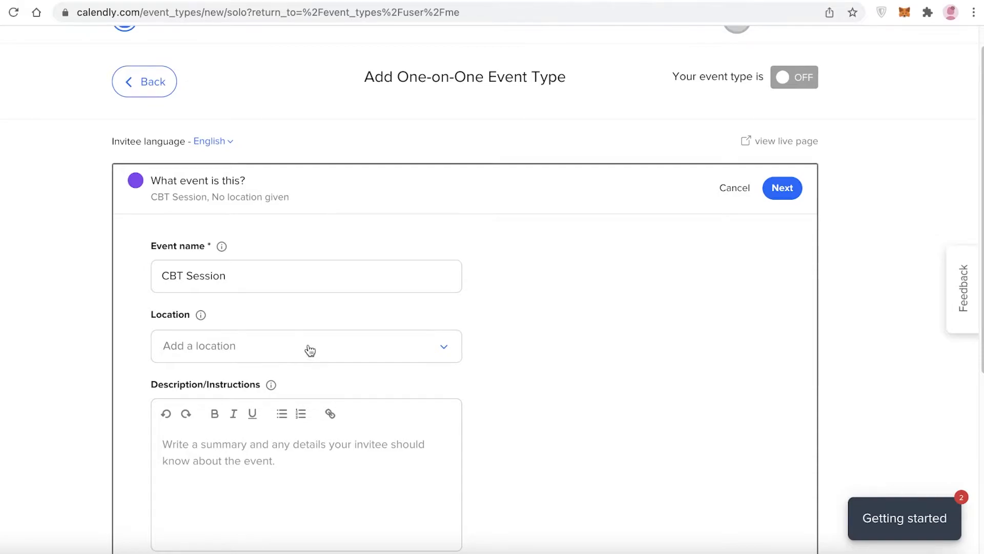
click(309, 351)
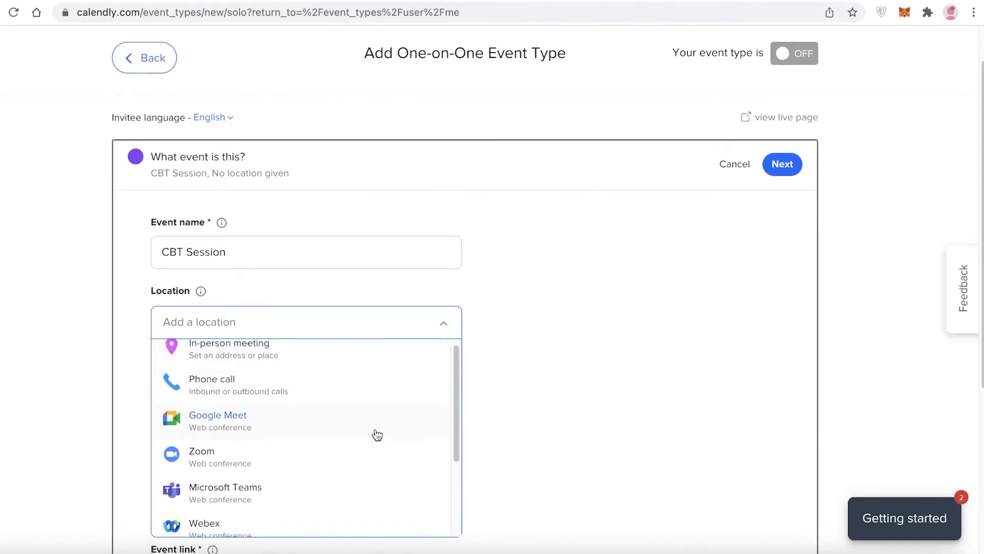
scroll(374, 512, down, 3)
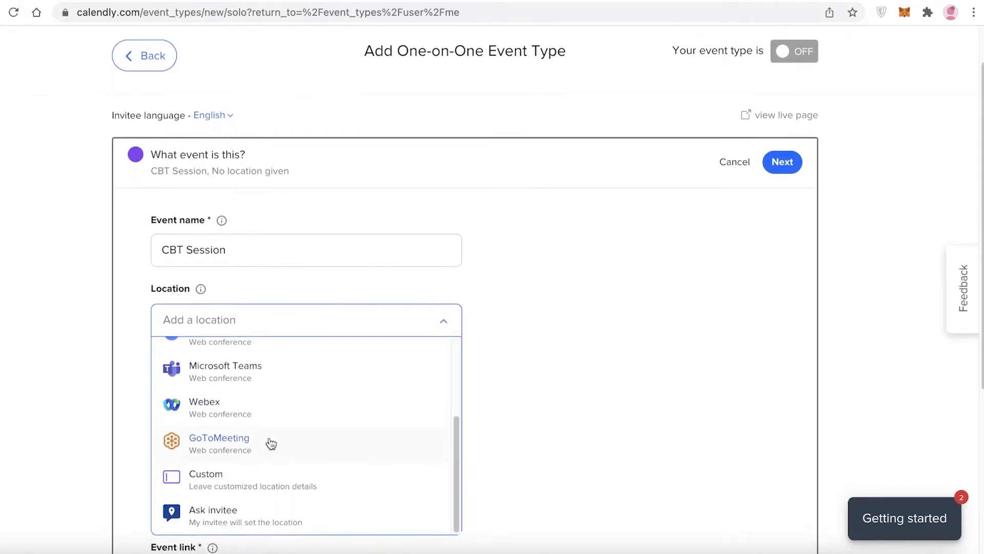
scroll(459, 342, down, 2)
scroll(379, 276, up, 3)
click(359, 262)
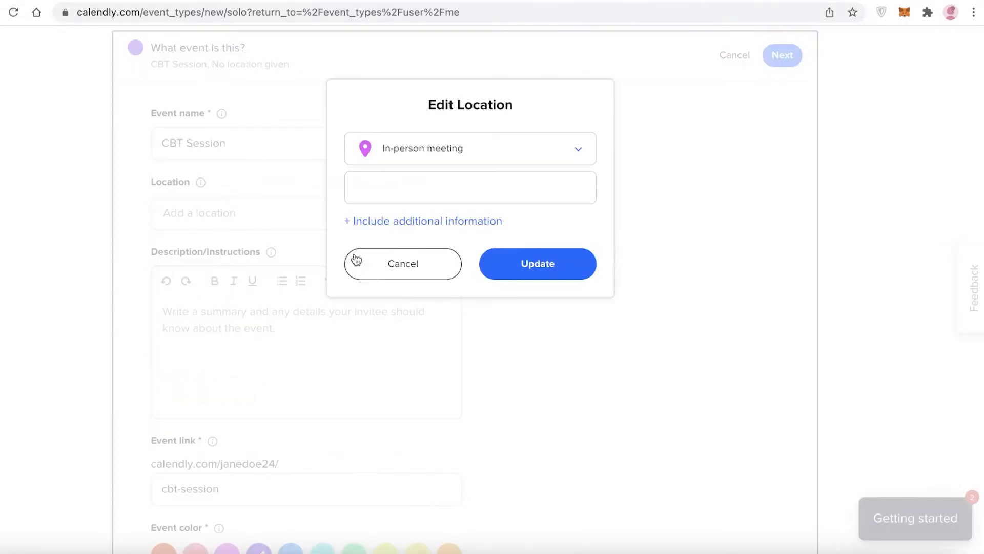
click(439, 184)
text(xyz)
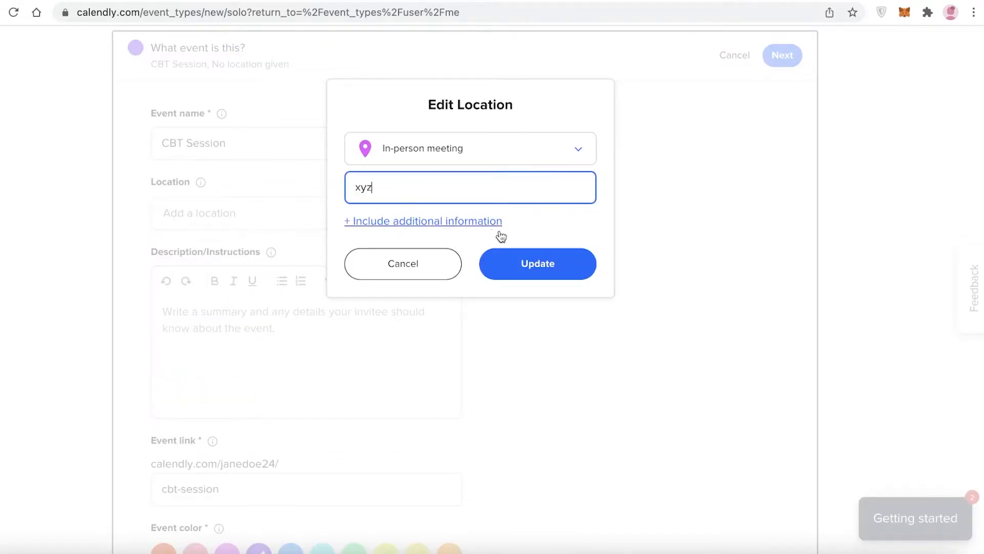
click(536, 272)
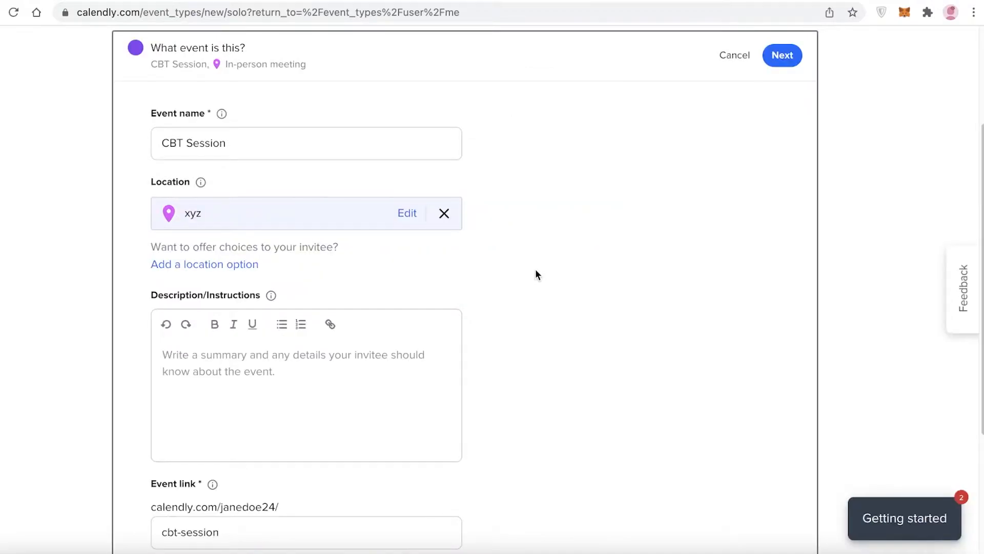
Set the event color to blue, leave the description empty, and save the event details.
scroll(535, 268, down, 2)
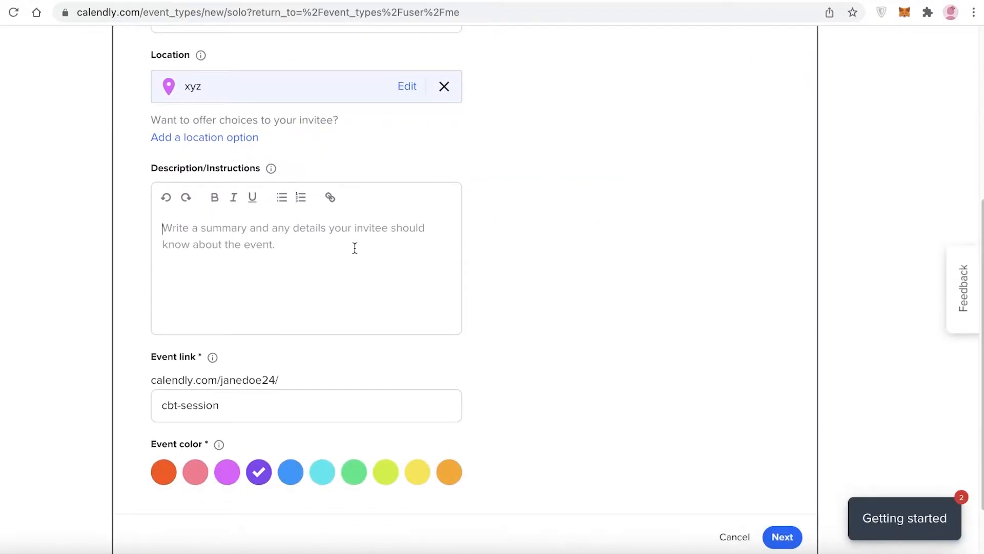
scroll(361, 339, down, 2)
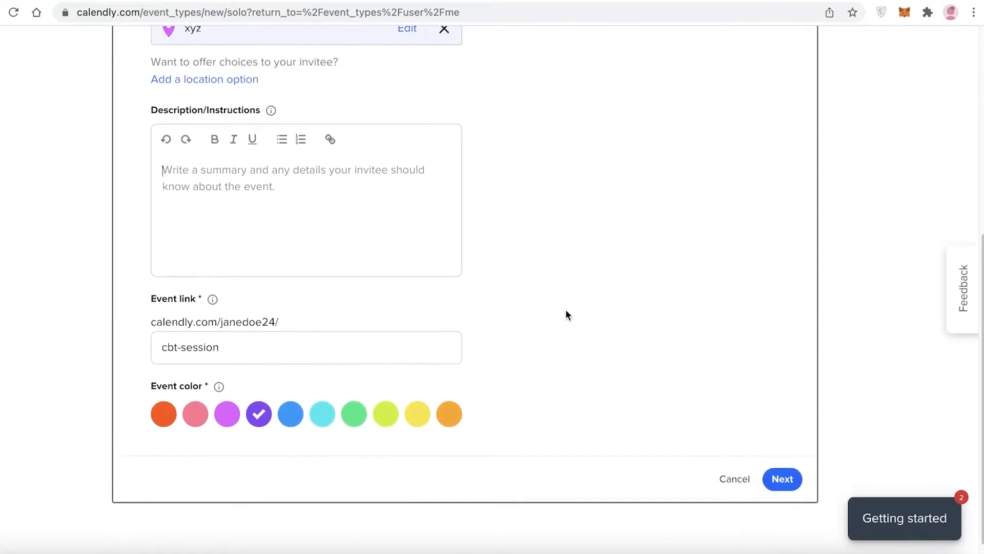
click(167, 396)
click(361, 408)
click(458, 398)
click(291, 399)
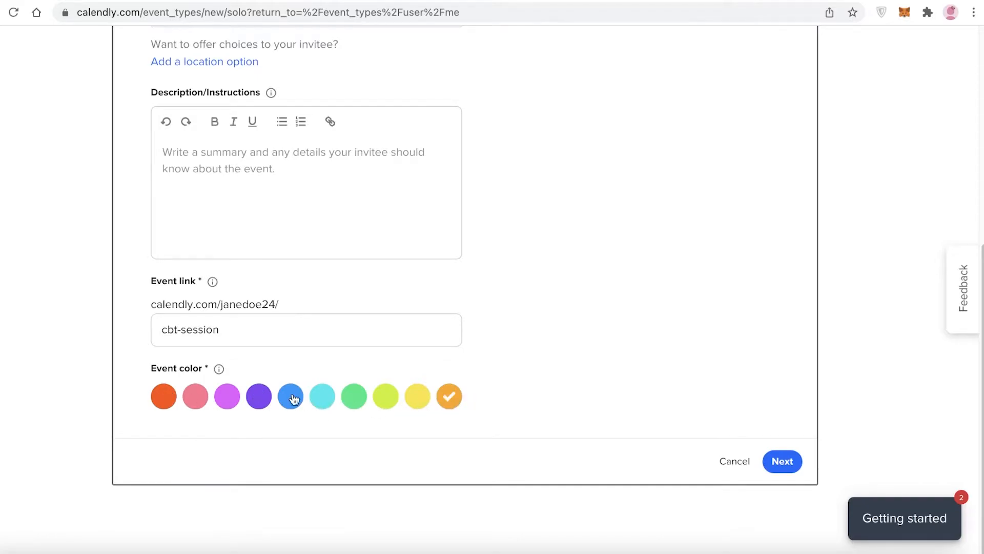
click(783, 460)
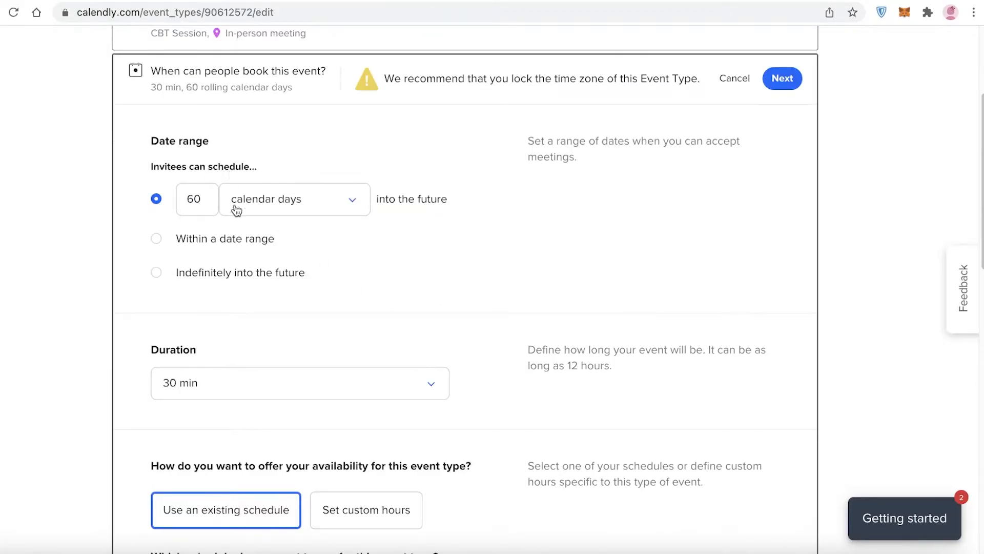
Let invitees schedule the event up to 10 calendar days into the future.
click(266, 205)
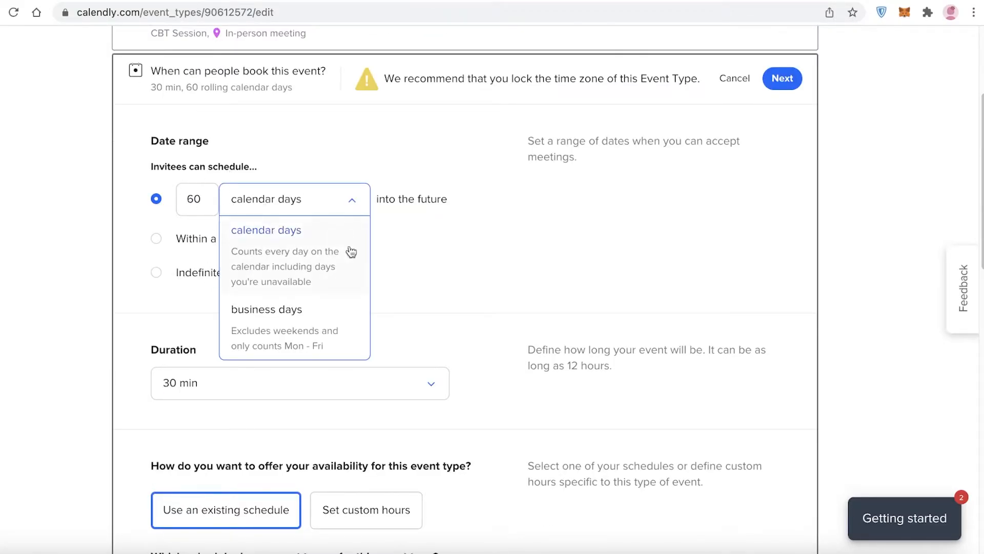
click(286, 199)
double_click(192, 200)
key(BackSpace)
text(10)
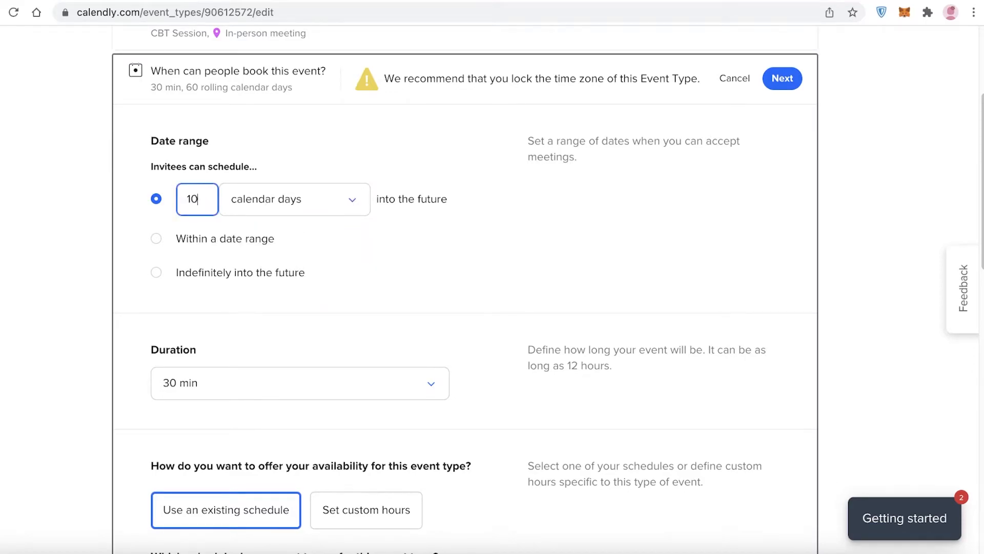
Change the date range so invitees can schedule up to 30 calendar days into the future.
key(BackSpace)
key(BackSpace)
text(0)
key(BackSpace)
text(30)
click(434, 179)
Set the event duration to 60 min.
scroll(292, 261, down, 1)
scroll(292, 261, down, 5)
scroll(294, 163, up, 1)
click(320, 123)
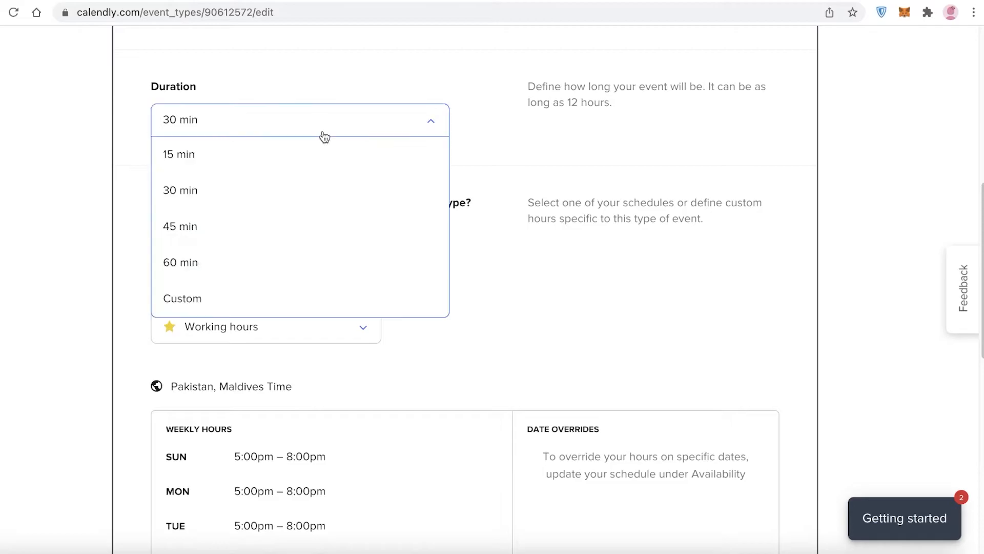
click(222, 238)
click(362, 127)
click(358, 252)
Review the existing weekly hours and try switching the event's availability to custom hours.
scroll(536, 385, down, 4)
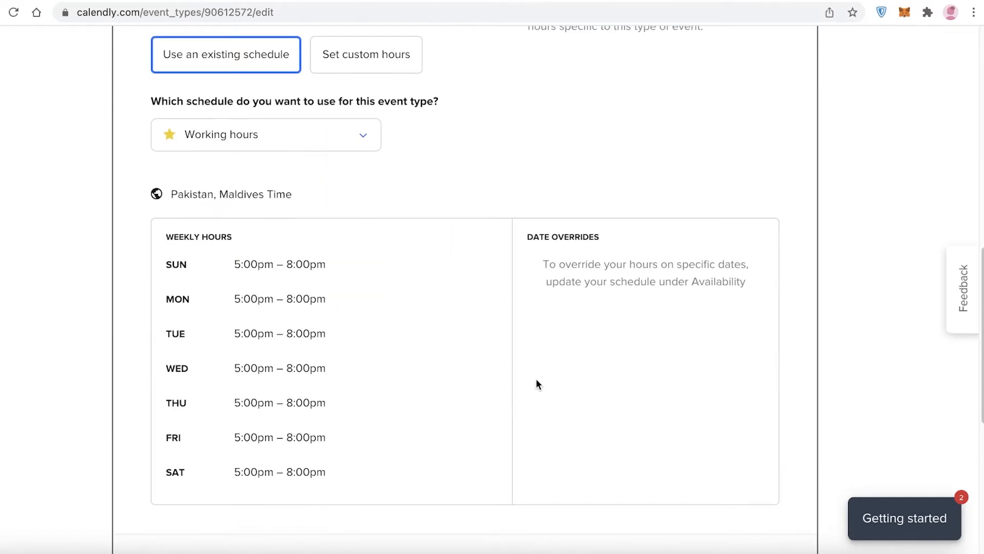
scroll(536, 383, up, 5)
scroll(444, 272, down, 1)
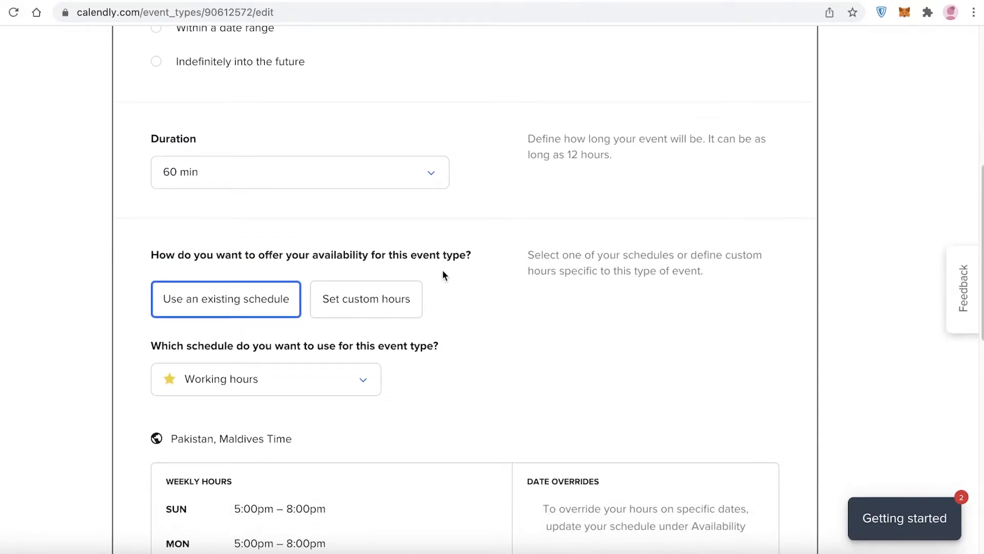
scroll(443, 272, down, 1)
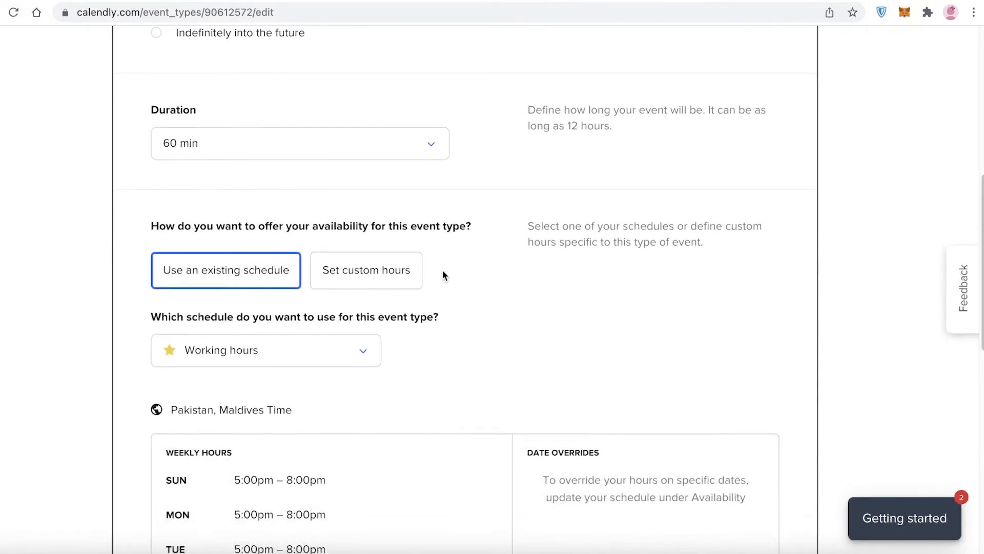
click(368, 267)
scroll(267, 280, down, 6)
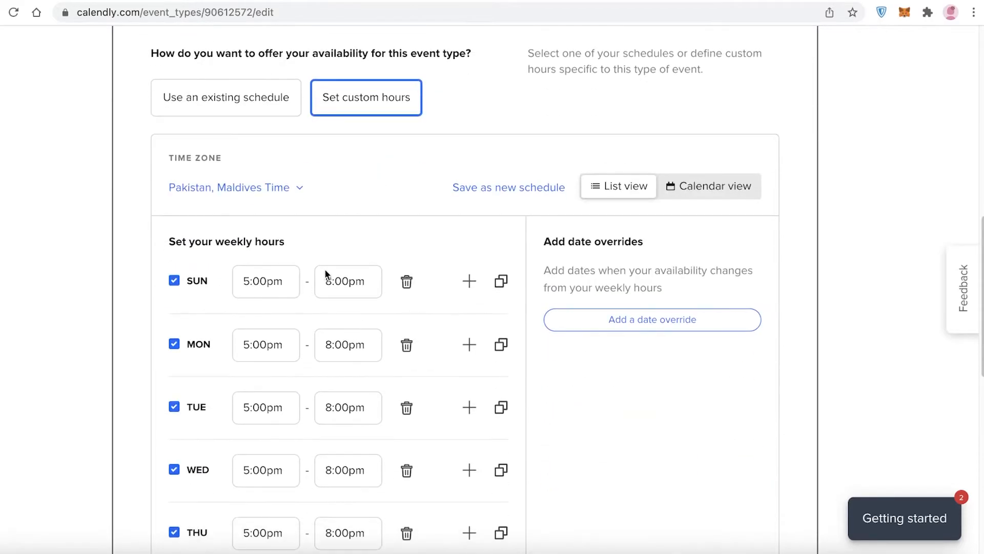
scroll(262, 154, down, 1)
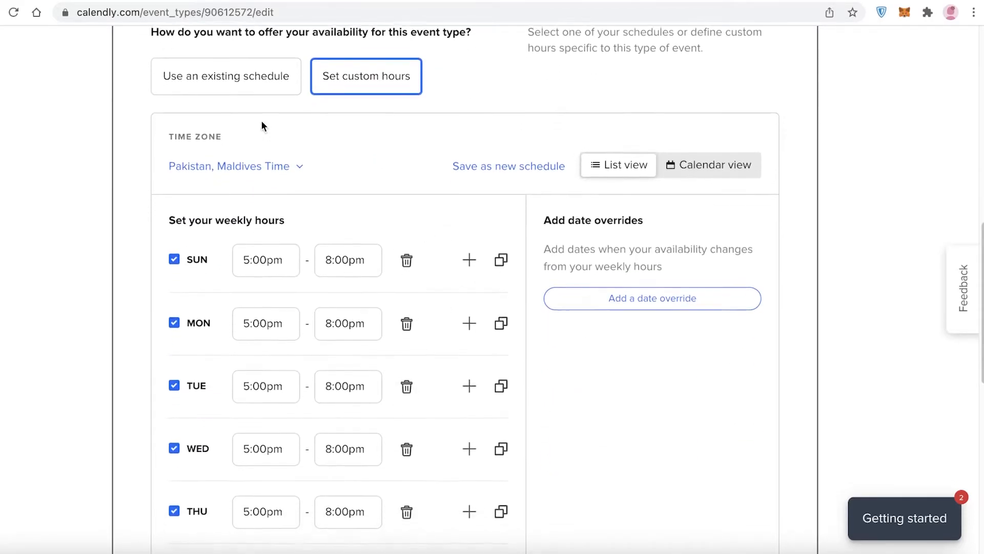
Offer availability through the existing Working hours schedule and save the booking settings.
click(250, 91)
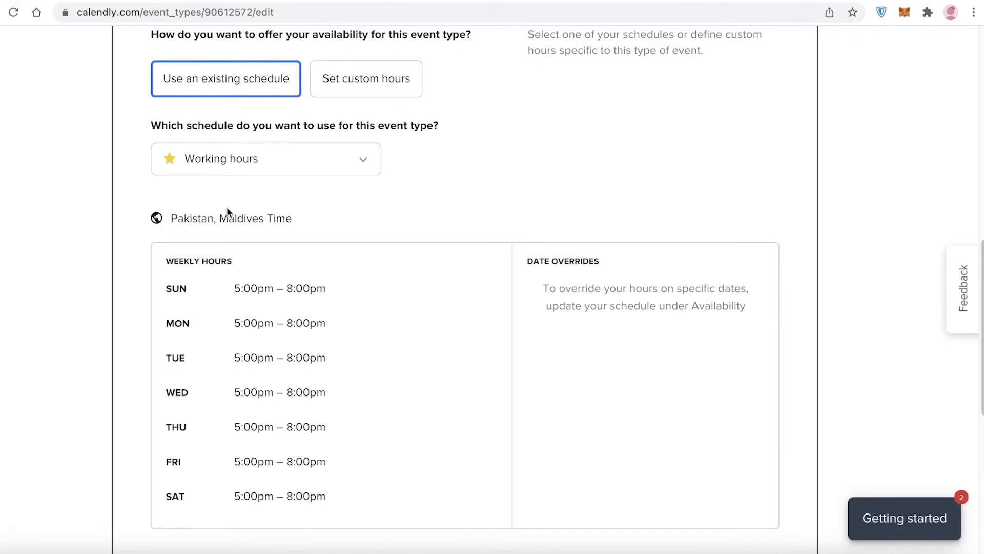
scroll(229, 200, down, 5)
scroll(226, 224, up, 6)
click(286, 197)
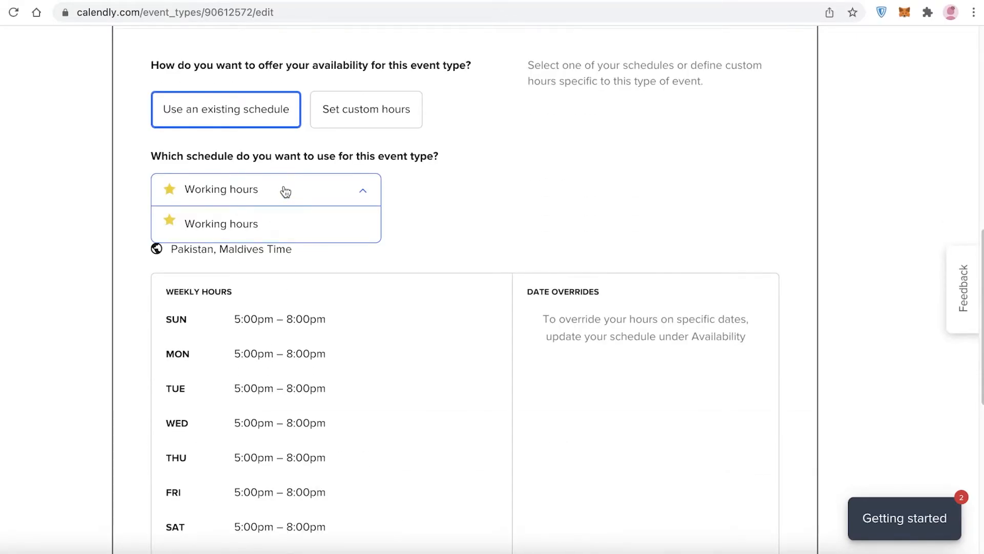
click(280, 223)
scroll(332, 189, down, 7)
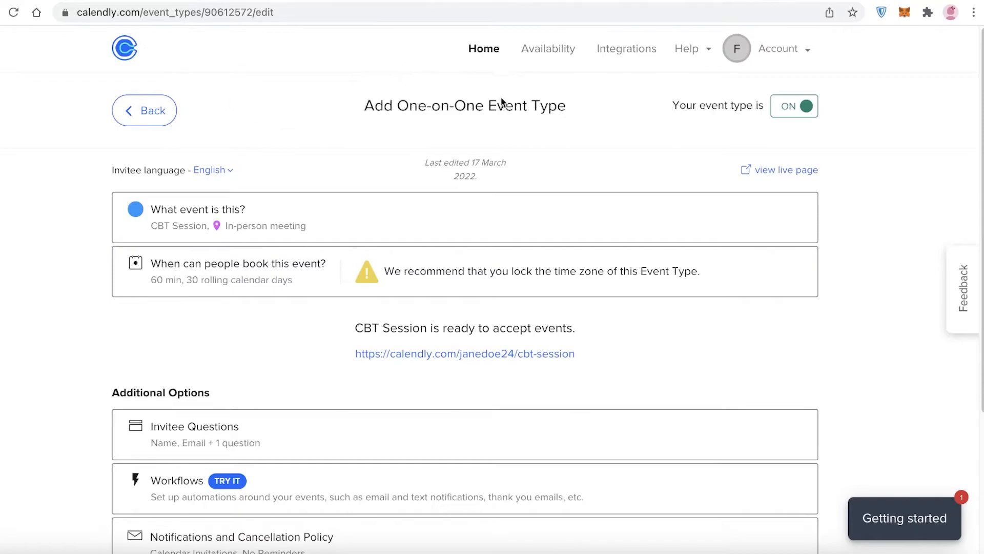
Return to the event types overview, open the public scheduling page and view the CBT Session booking calendar.
click(477, 61)
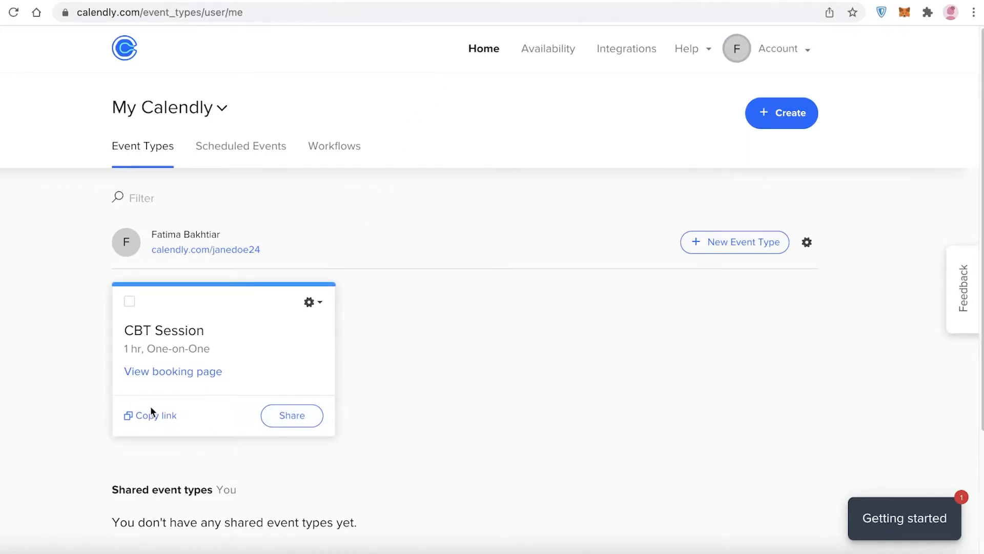
click(189, 250)
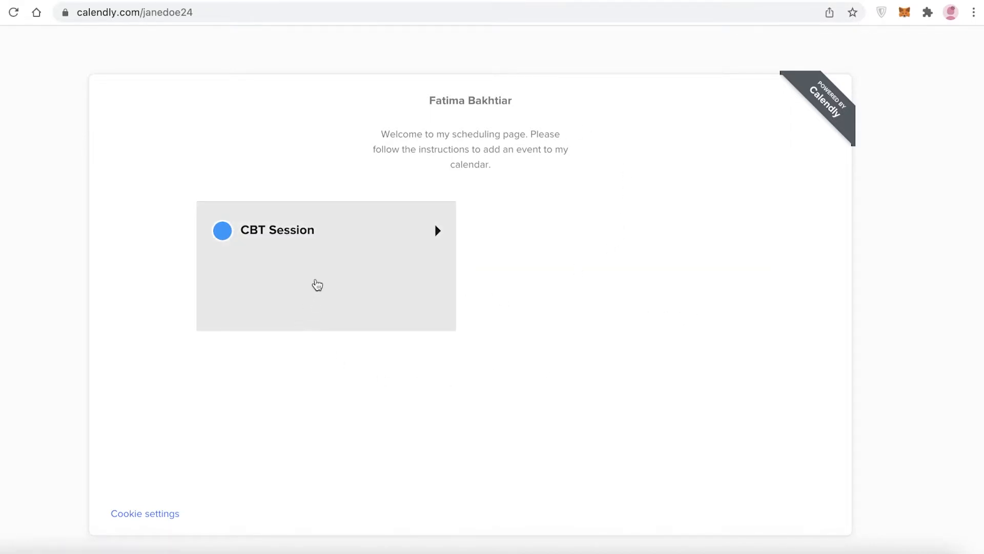
click(316, 283)
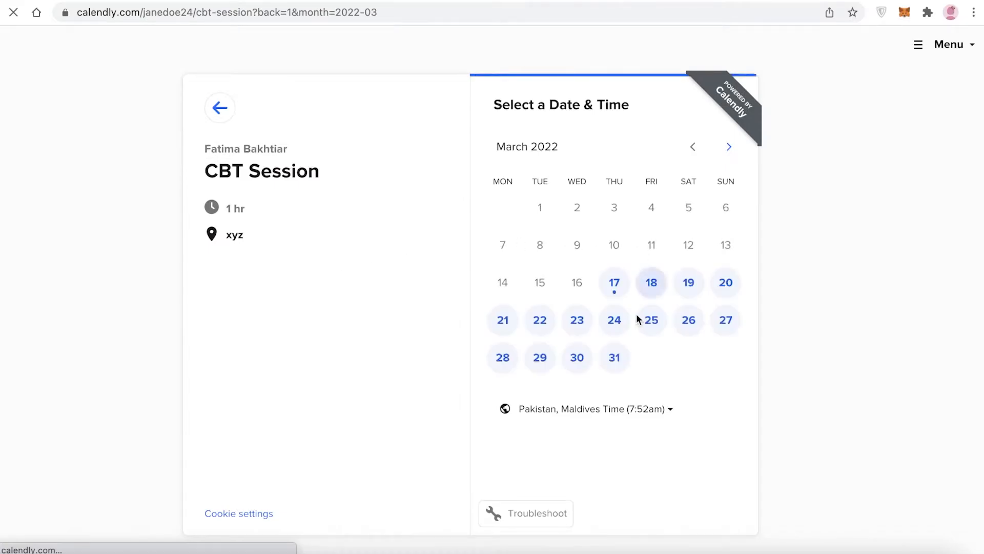
Check the bookable dates in March and April 2022 and view the time slots for March 24.
click(729, 147)
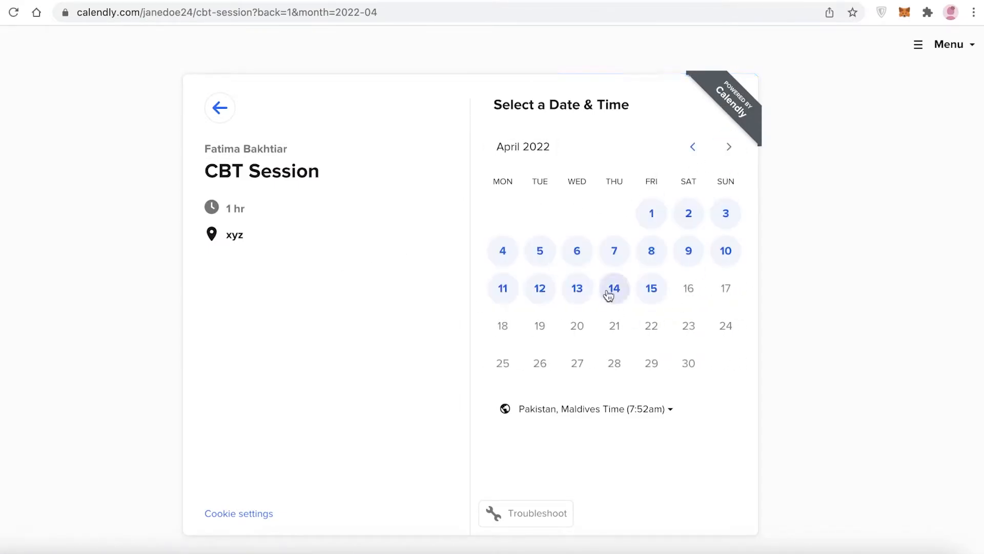
click(693, 148)
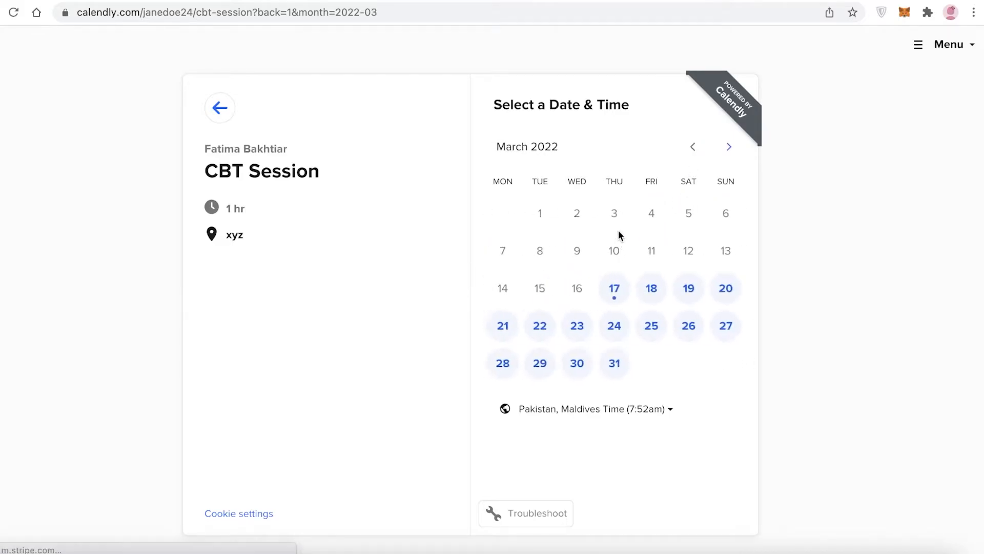
click(729, 147)
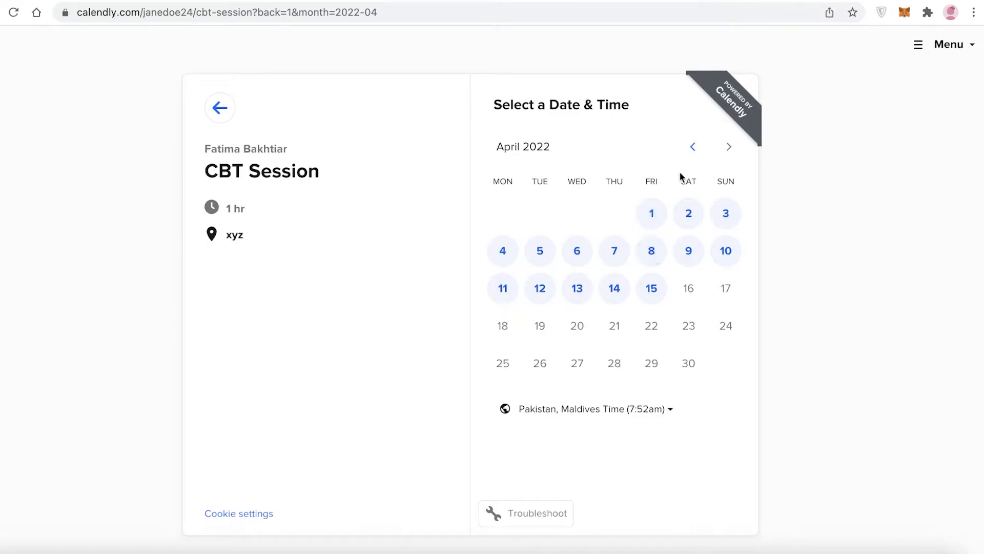
click(692, 147)
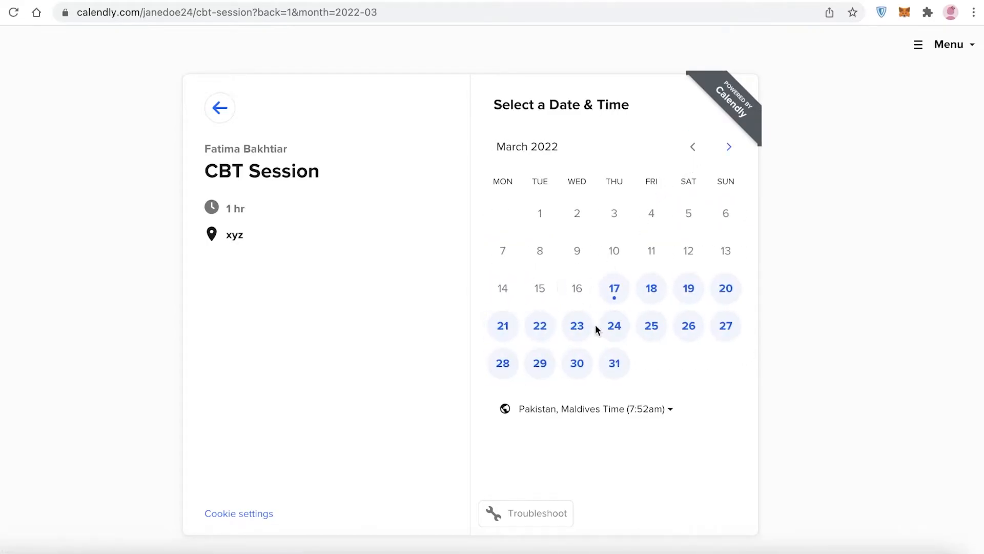
click(614, 326)
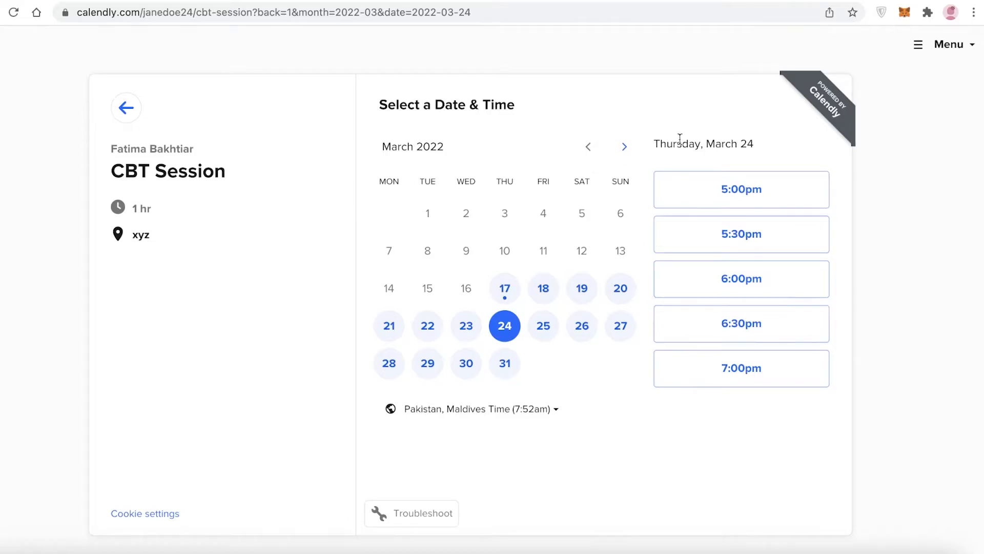
Leave the public booking page, go back to the event types overview and view the scheduled events.
click(125, 107)
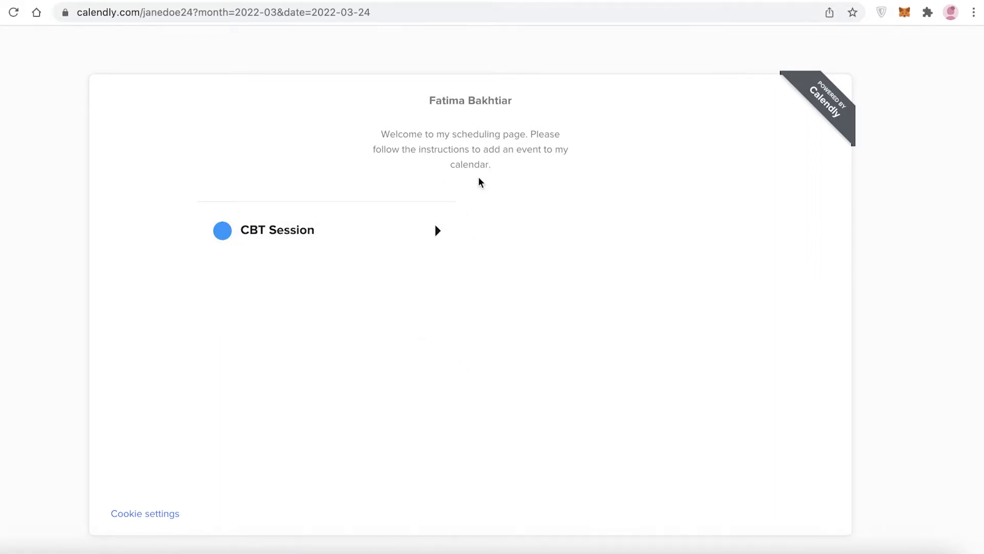
click(299, 1)
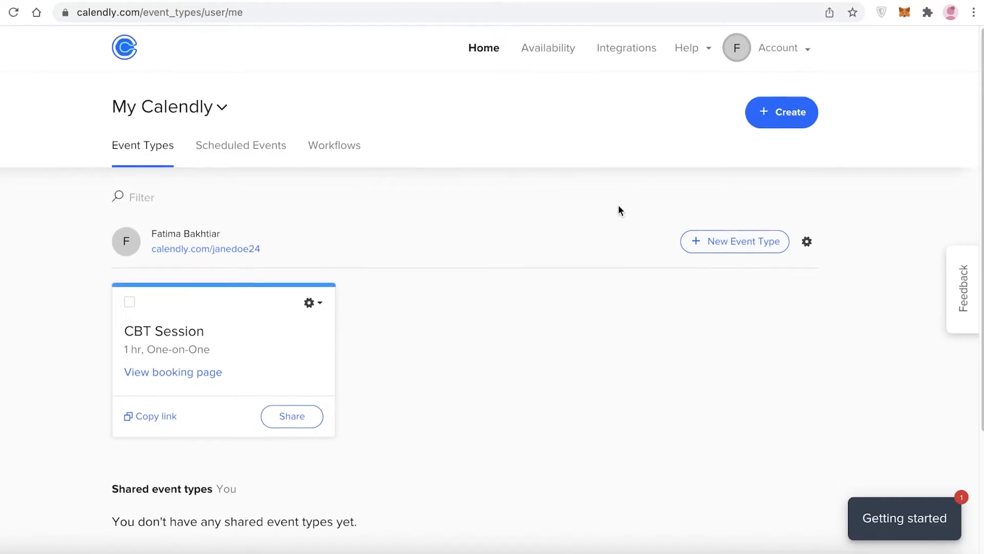
scroll(618, 208, down, 5)
scroll(618, 226, up, 5)
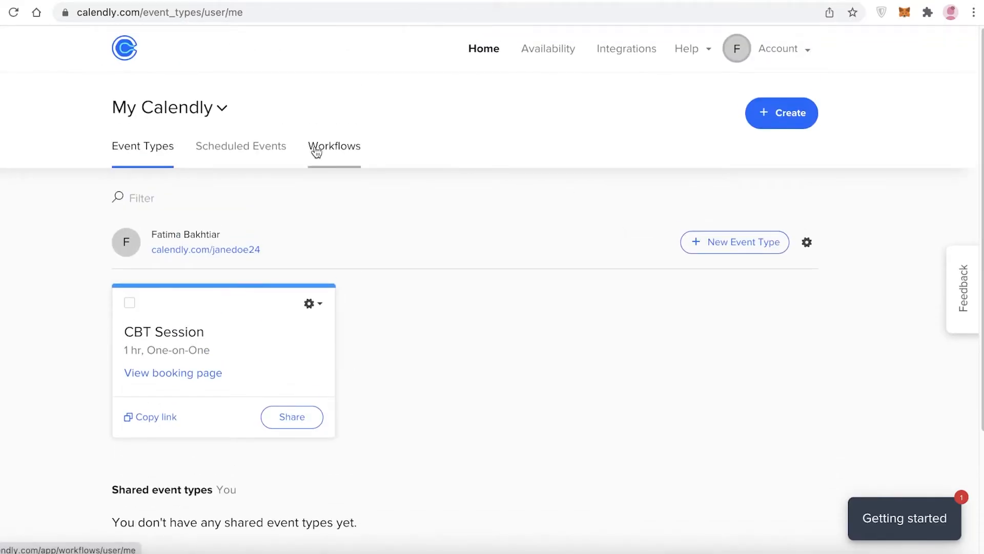
click(248, 146)
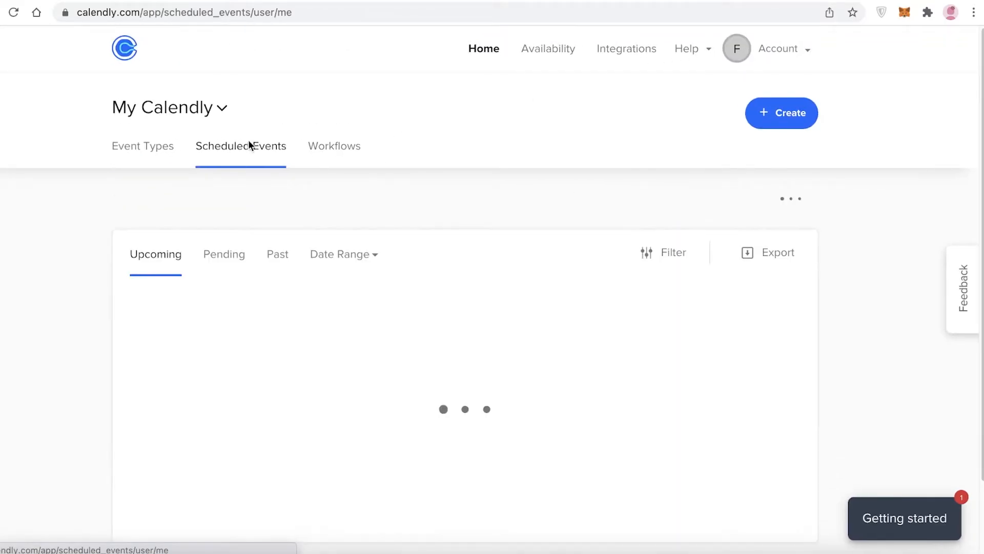
scroll(557, 235, down, 2)
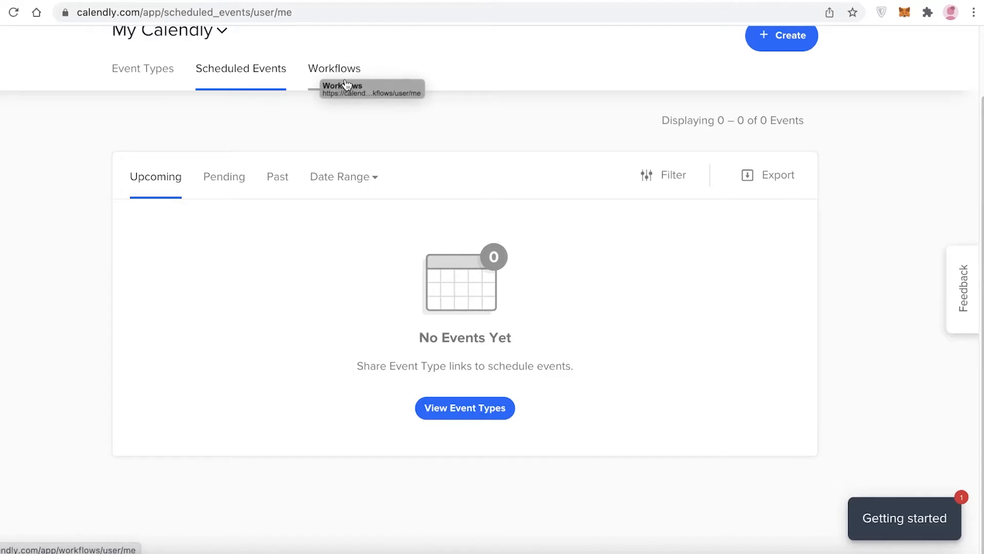
Open the workflows and look over the common workflow templates.
click(325, 76)
scroll(222, 213, down, 8)
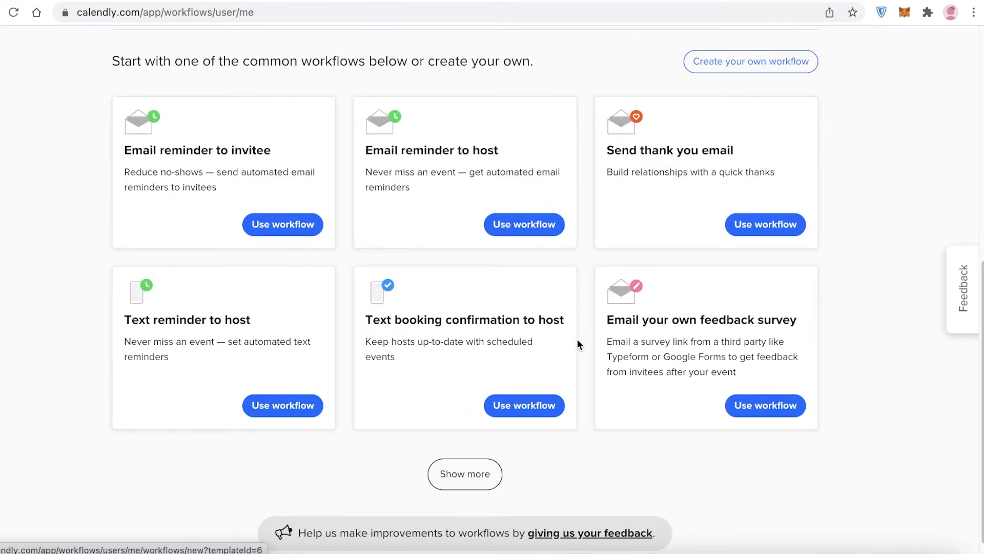
scroll(432, 429, down, 1)
Show the full list of workflow templates and browse the email and text message options.
click(468, 458)
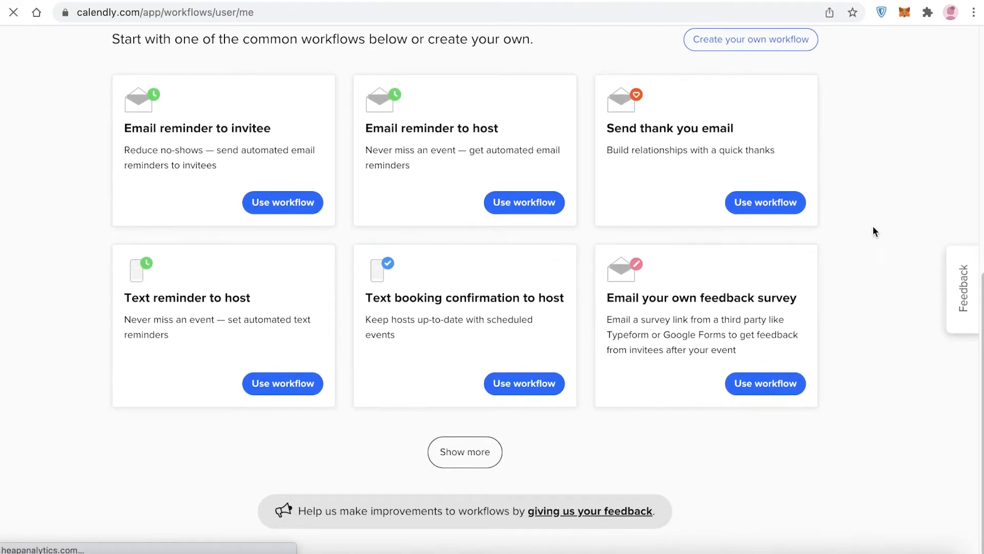
scroll(421, 246, down, 12)
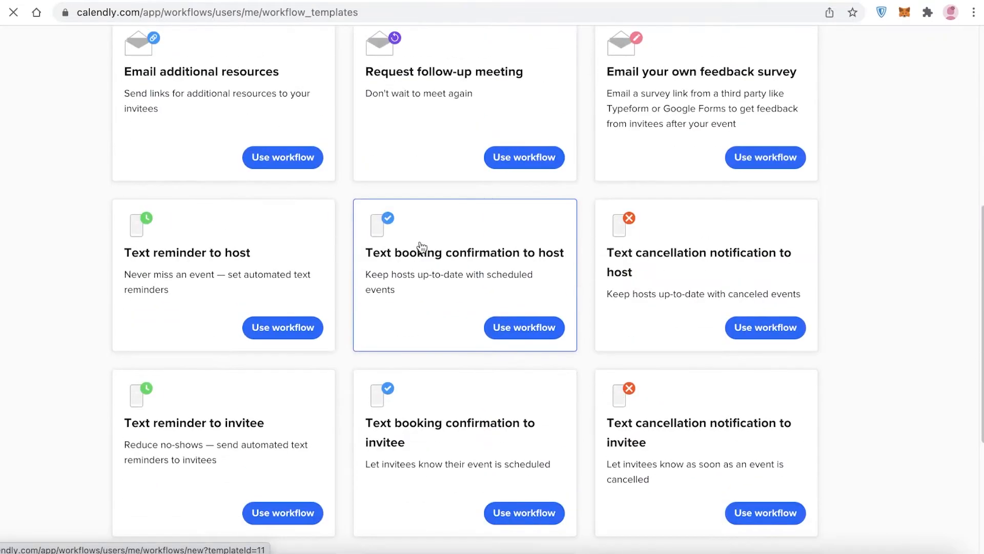
scroll(421, 247, up, 12)
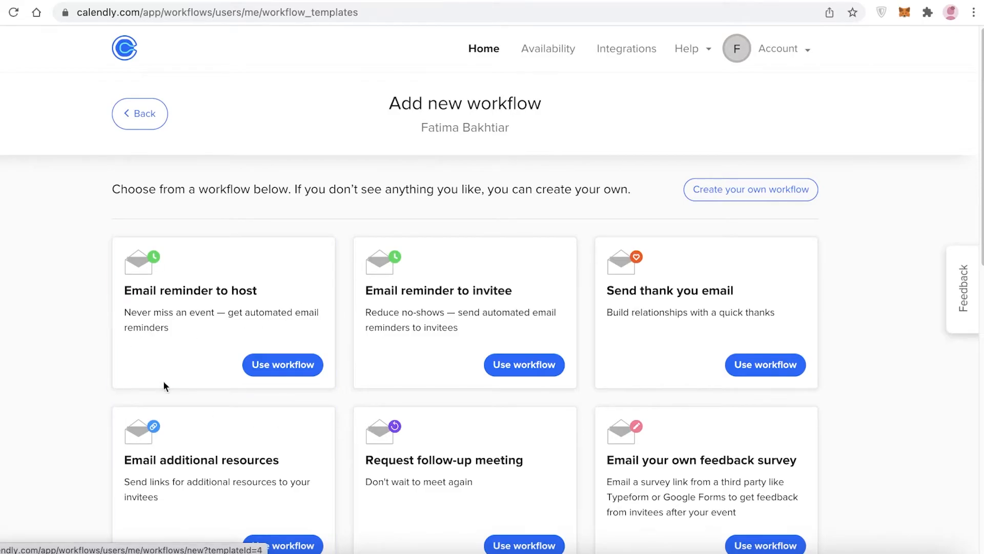
scroll(146, 308, down, 3)
scroll(141, 307, up, 3)
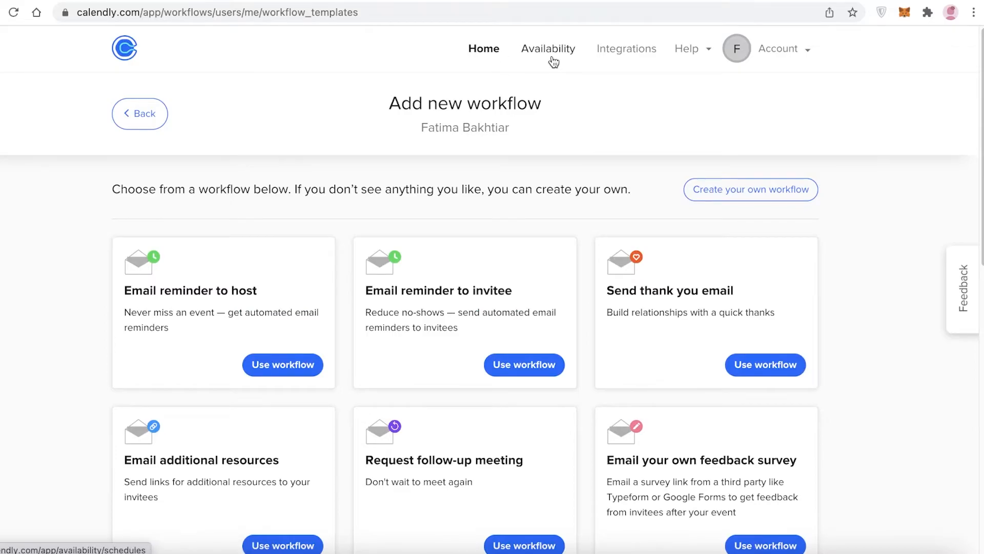
scroll(487, 180, down, 7)
scroll(410, 212, up, 7)
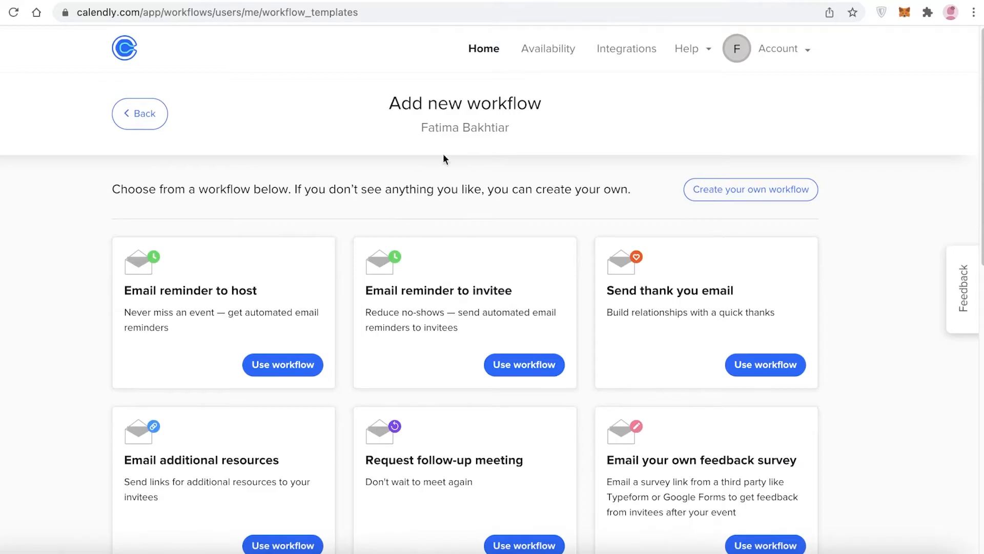
Open the profile page of the account settings.
click(736, 55)
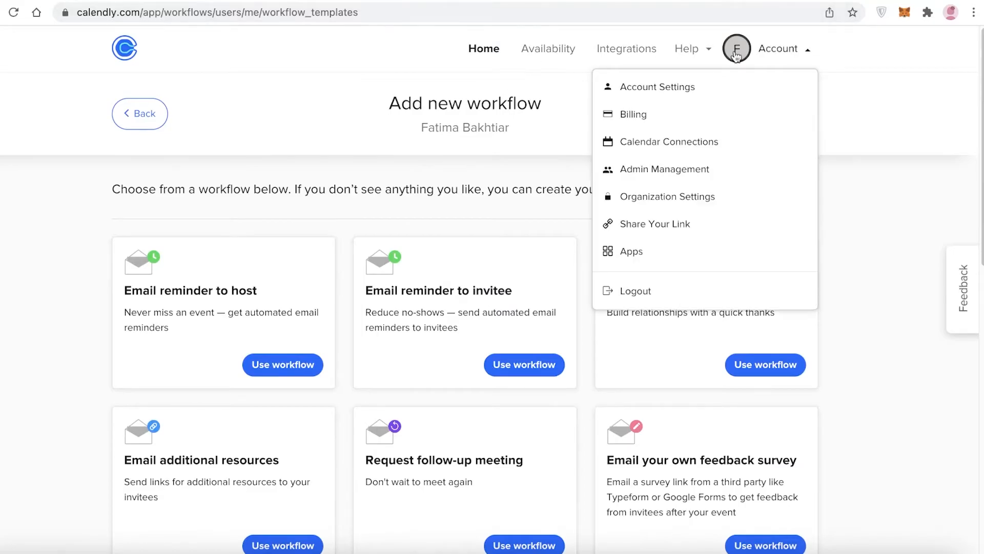
click(721, 85)
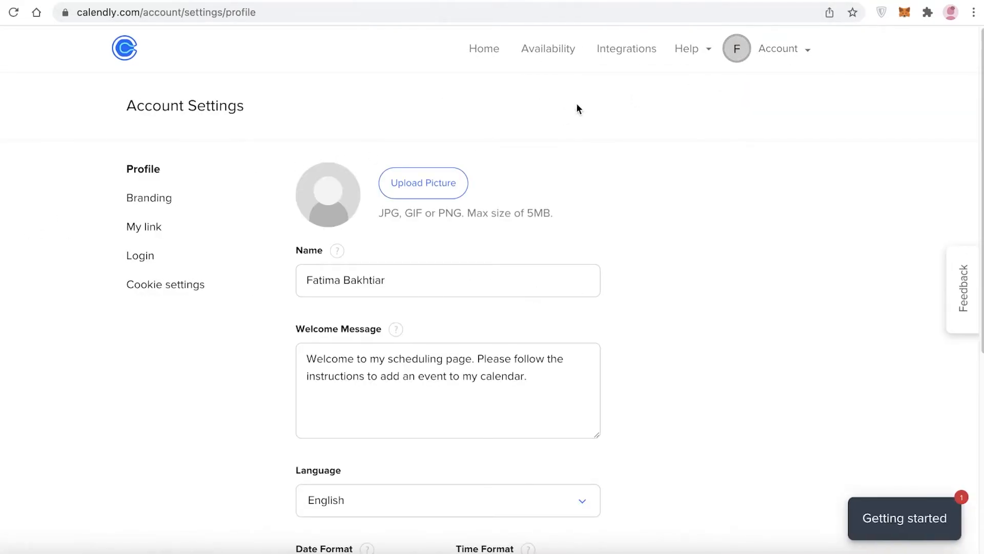
Open the integrations and browse the full list of apps that can be connected.
click(606, 60)
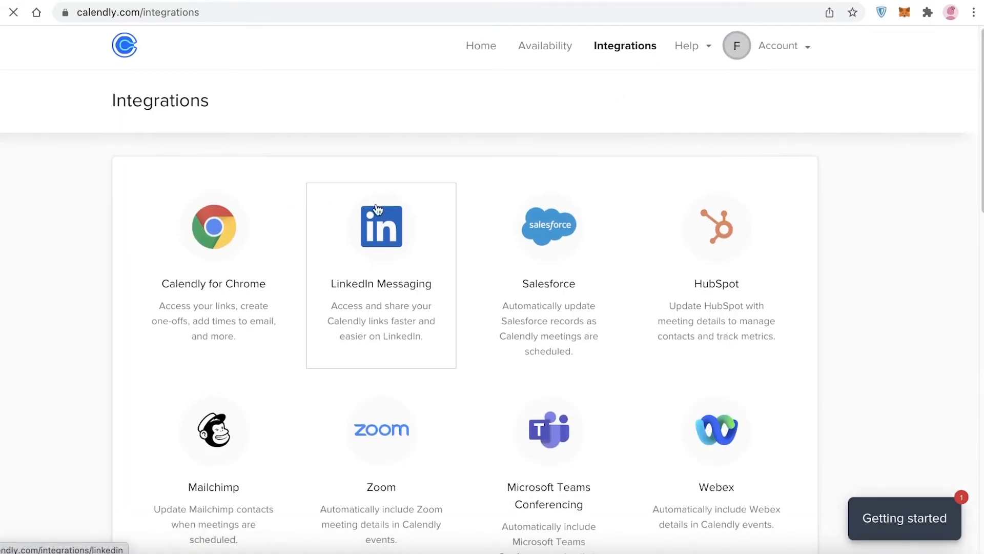
scroll(757, 263, down, 2)
scroll(758, 263, down, 2)
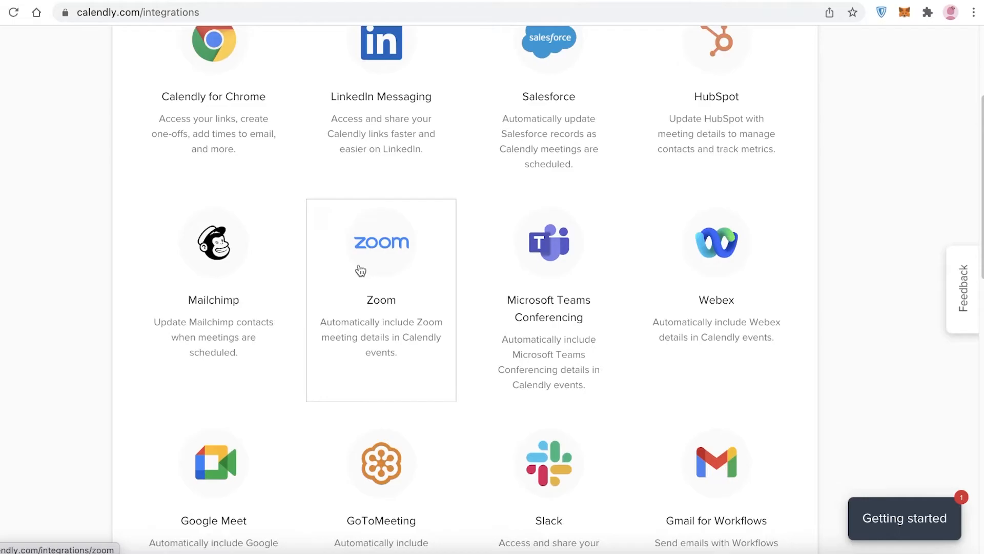
scroll(360, 270, down, 10)
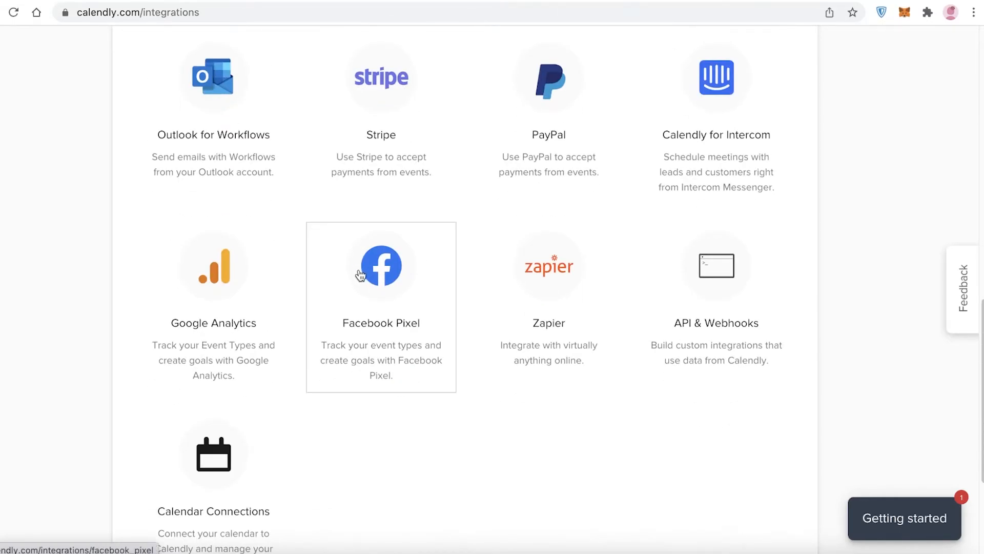
scroll(823, 281, up, 1)
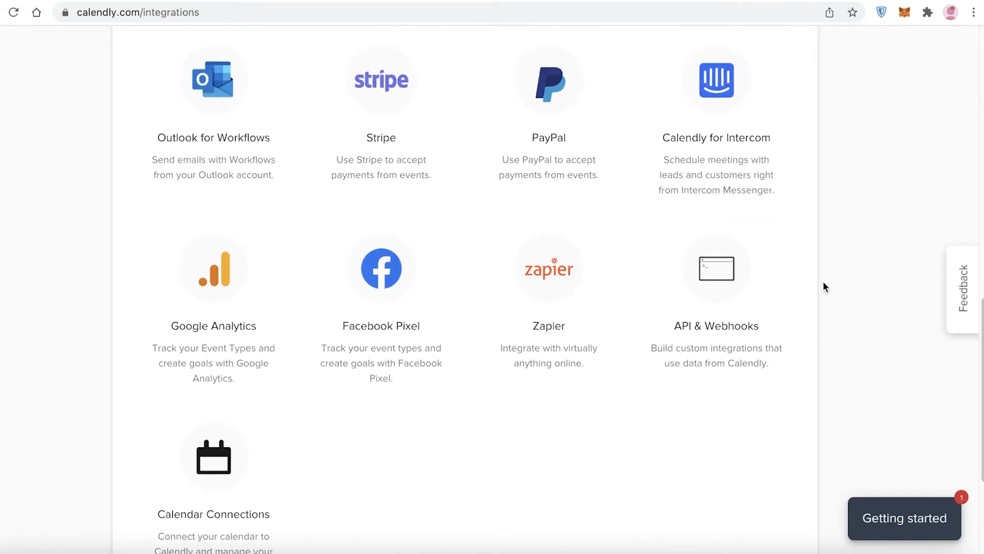
scroll(823, 281, up, 13)
scroll(825, 286, up, 1)
scroll(824, 285, up, 1)
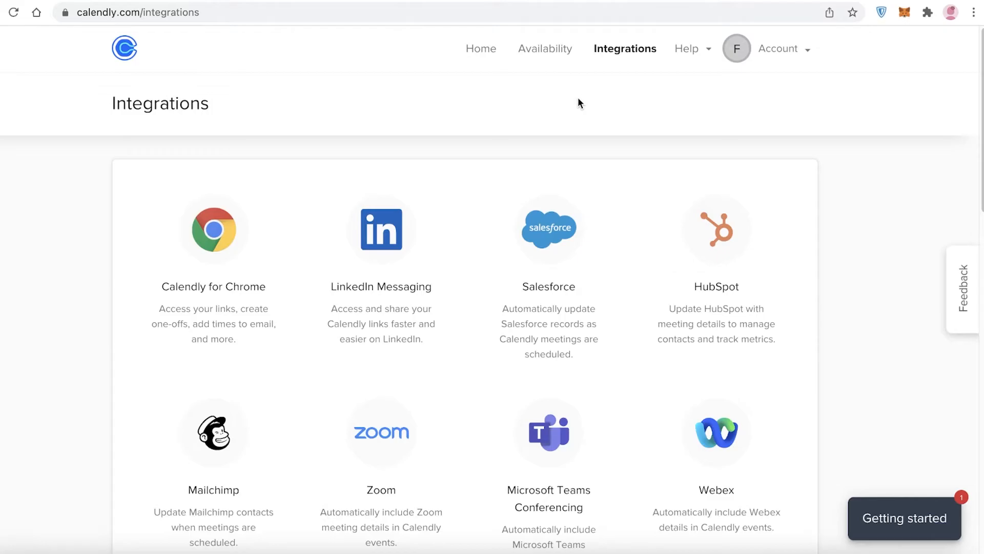
Open the availability settings, look over the weekly working hours, and view the new schedule dialog without creating a schedule.
click(532, 62)
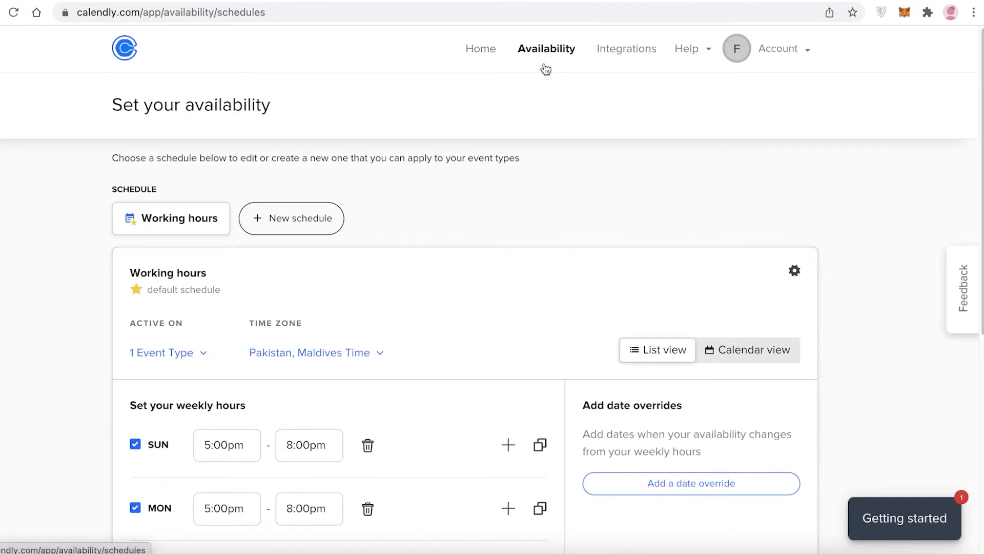
scroll(540, 95, down, 5)
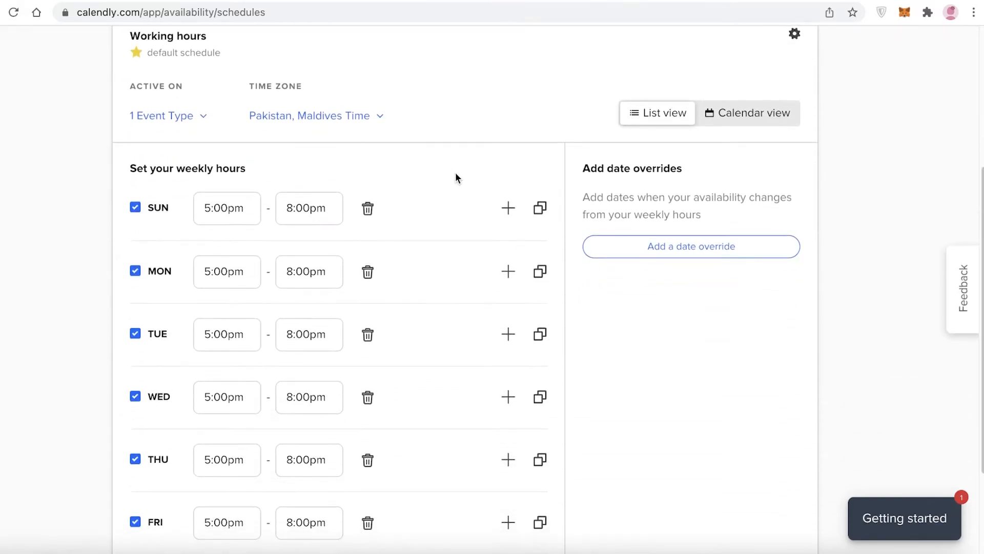
scroll(392, 218, down, 3)
scroll(358, 208, up, 7)
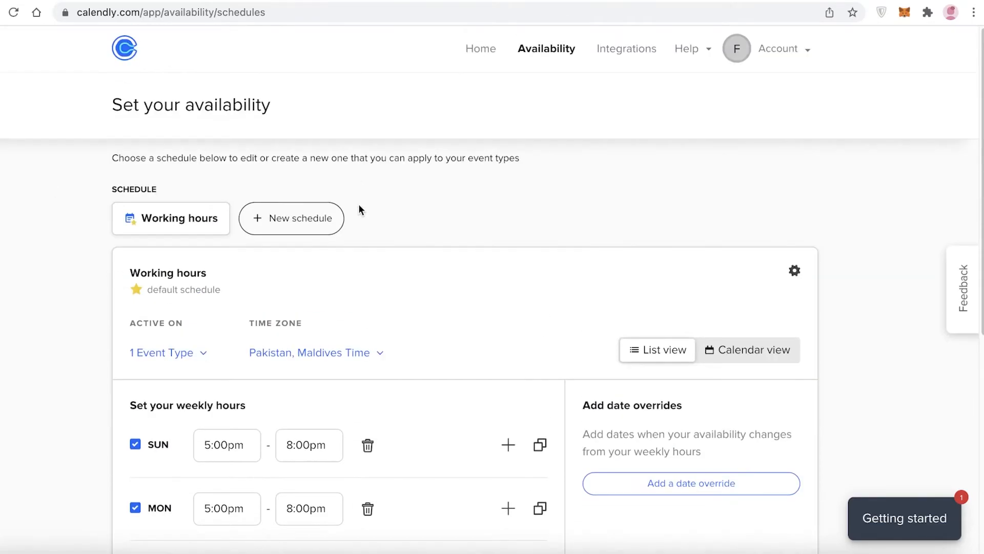
click(286, 226)
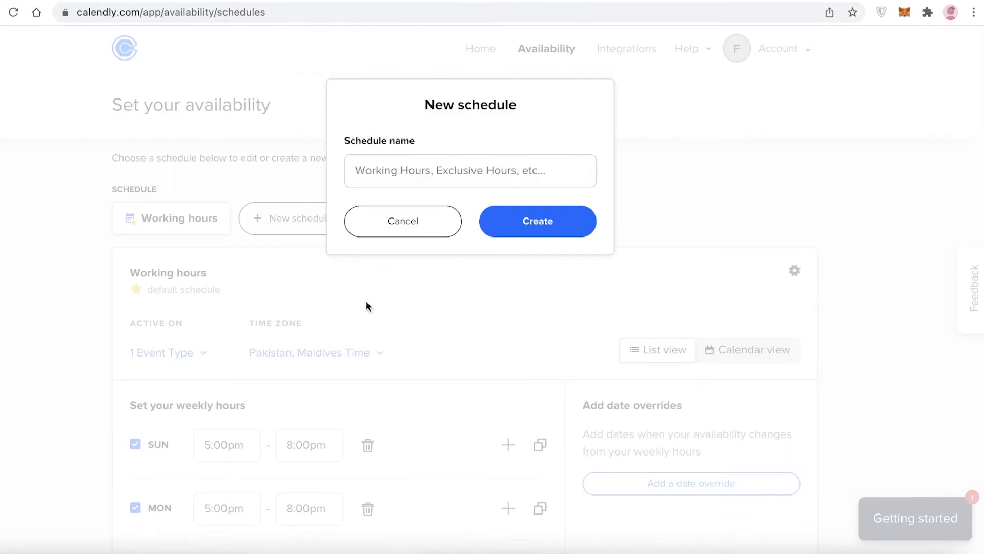
click(420, 232)
Add a second Sunday time slot of 9:00pm – 10:00pm to the Working hours schedule.
scroll(362, 303, down, 1)
scroll(362, 303, down, 3)
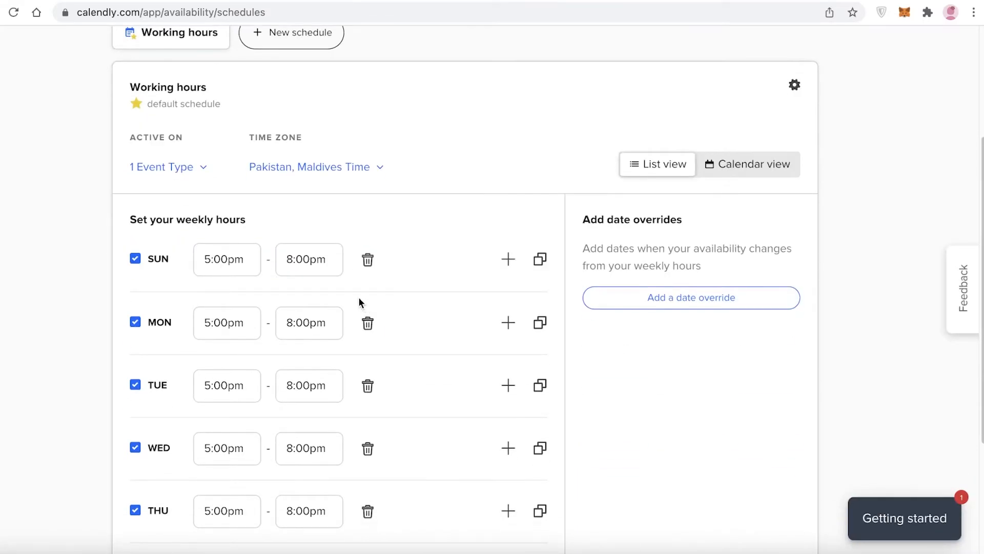
click(508, 259)
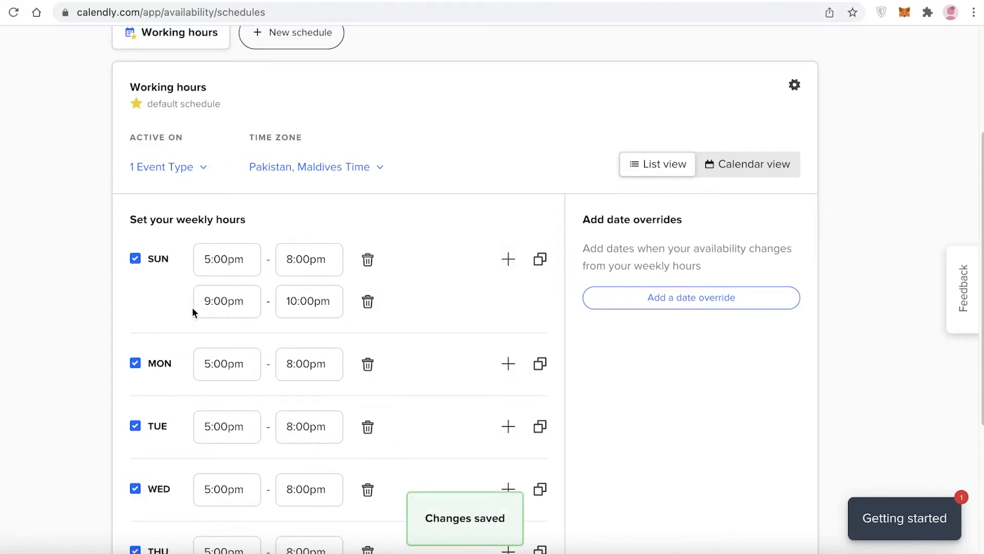
scroll(516, 123, up, 1)
scroll(517, 123, up, 4)
Return to the home page, view the setup for a new one-off meeting, and close it.
click(477, 49)
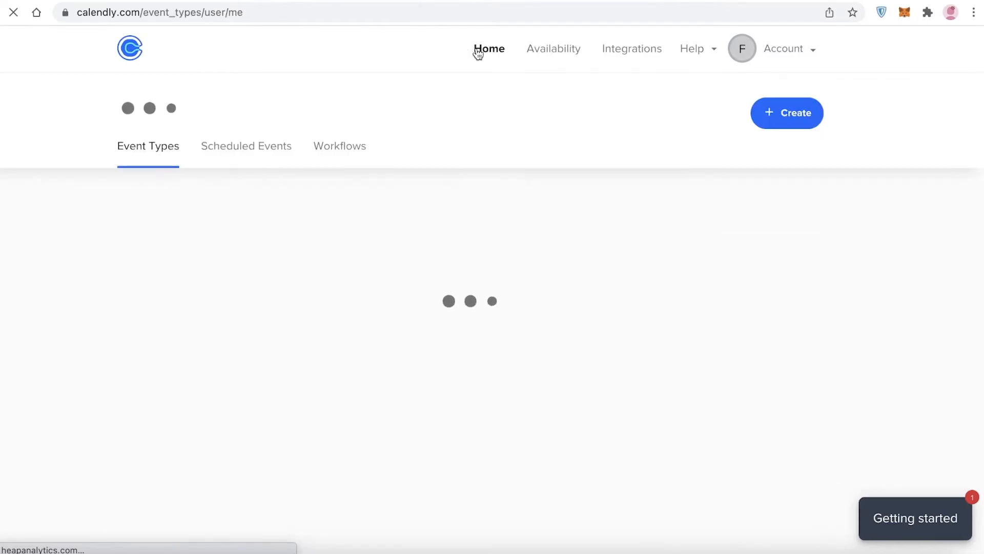
click(798, 122)
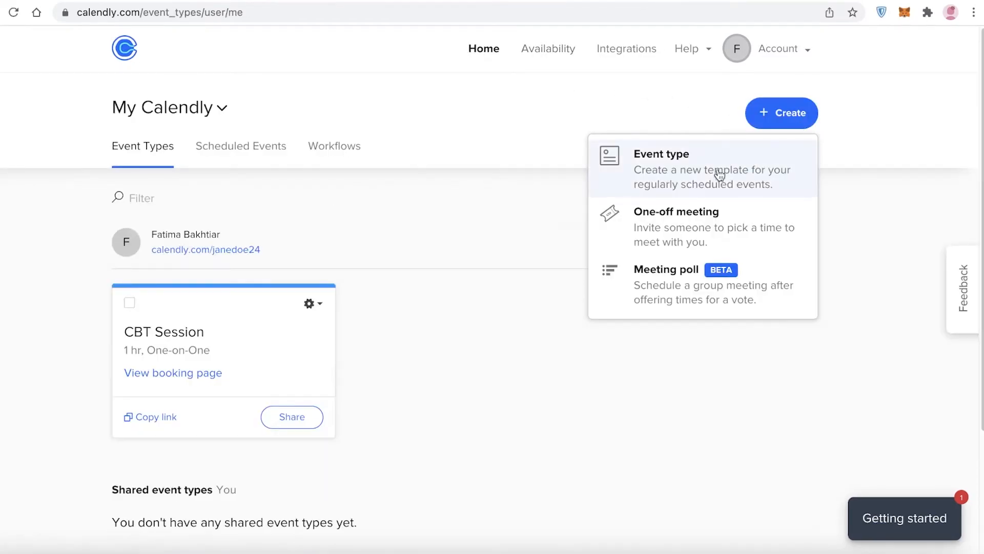
click(696, 236)
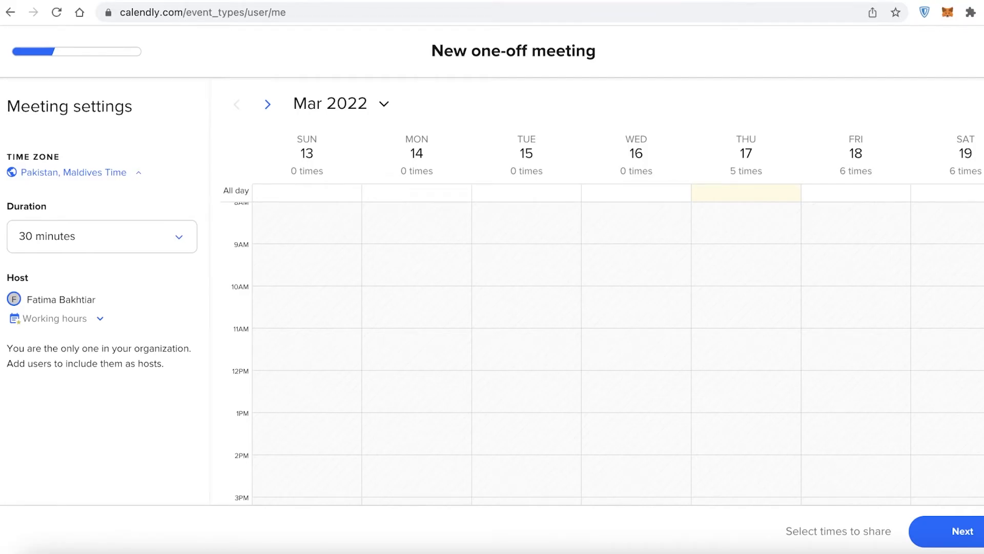
click(970, 52)
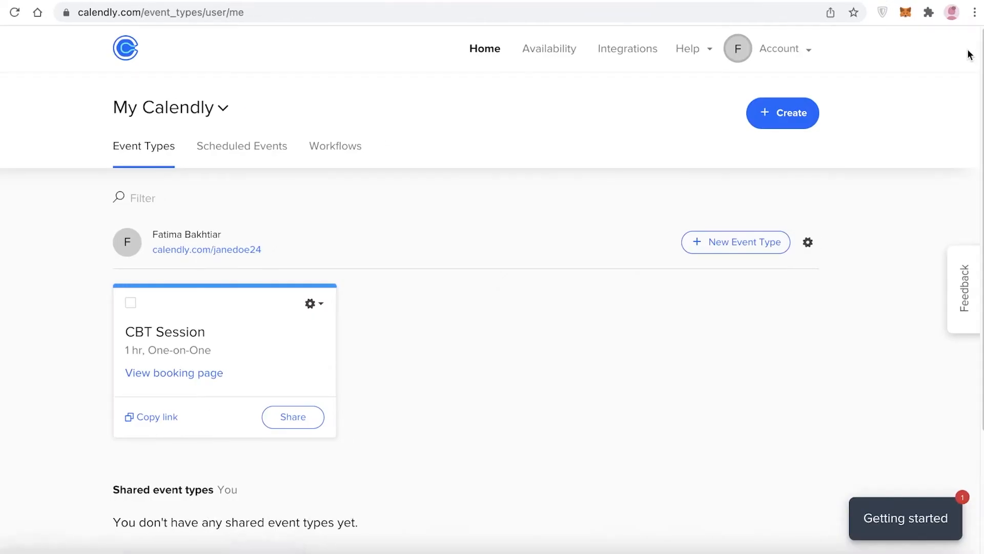
View the setup for a new meeting poll and close it without choosing any times.
click(783, 113)
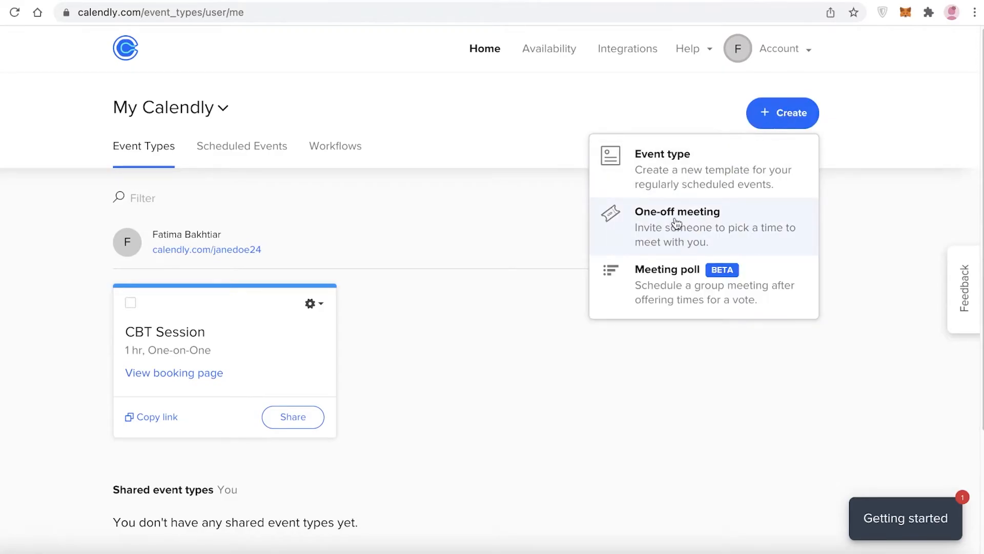
click(629, 180)
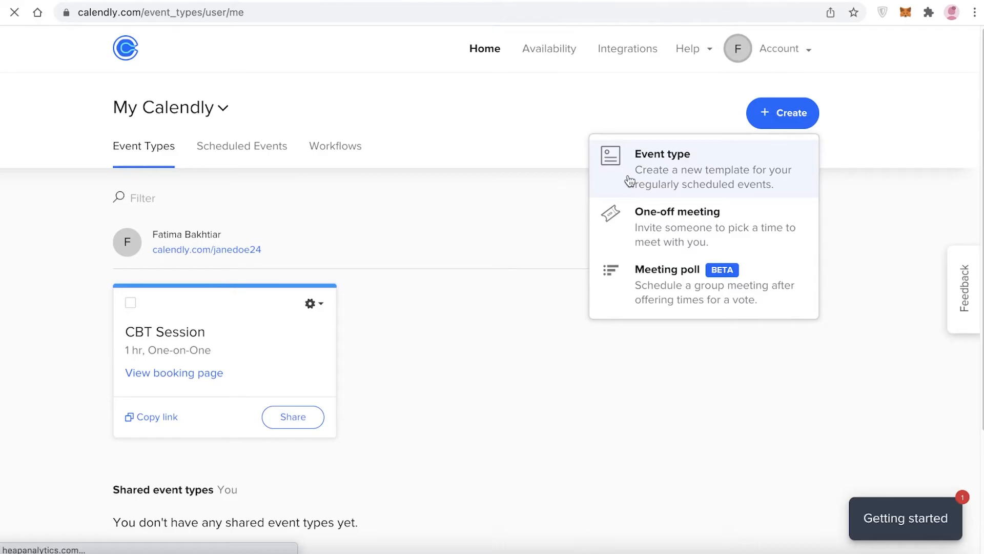
click(630, 291)
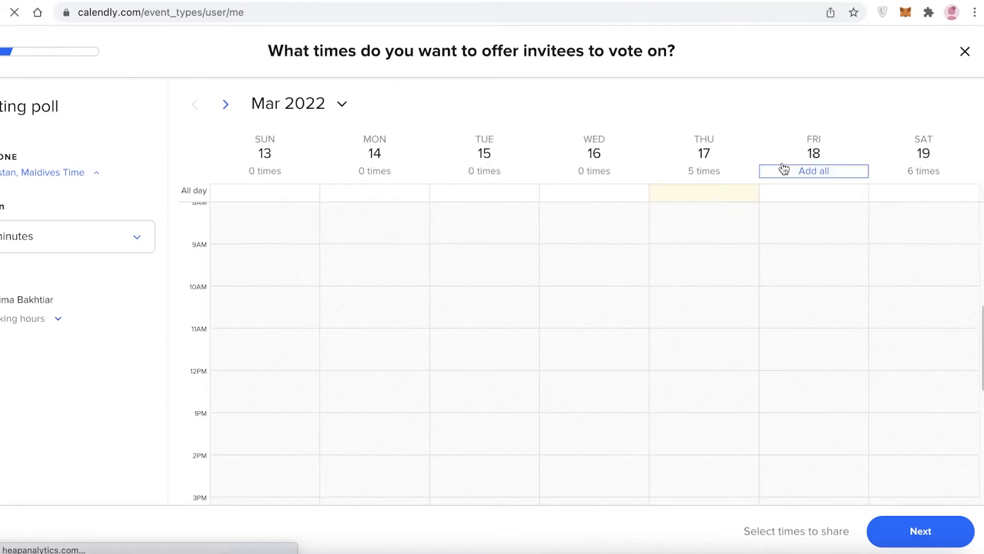
click(966, 52)
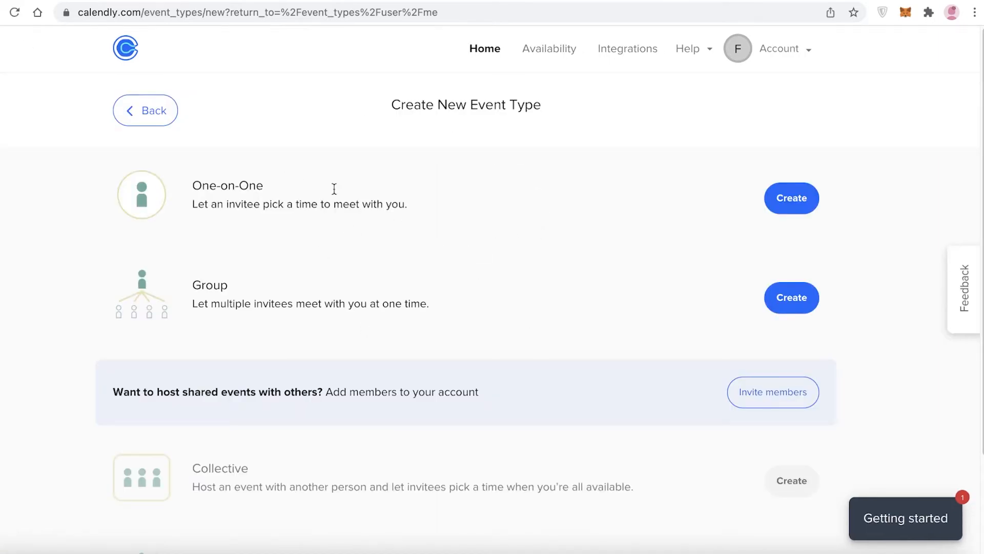
Look over the formats offered for creating a new event type and return to the event types list.
click(132, 111)
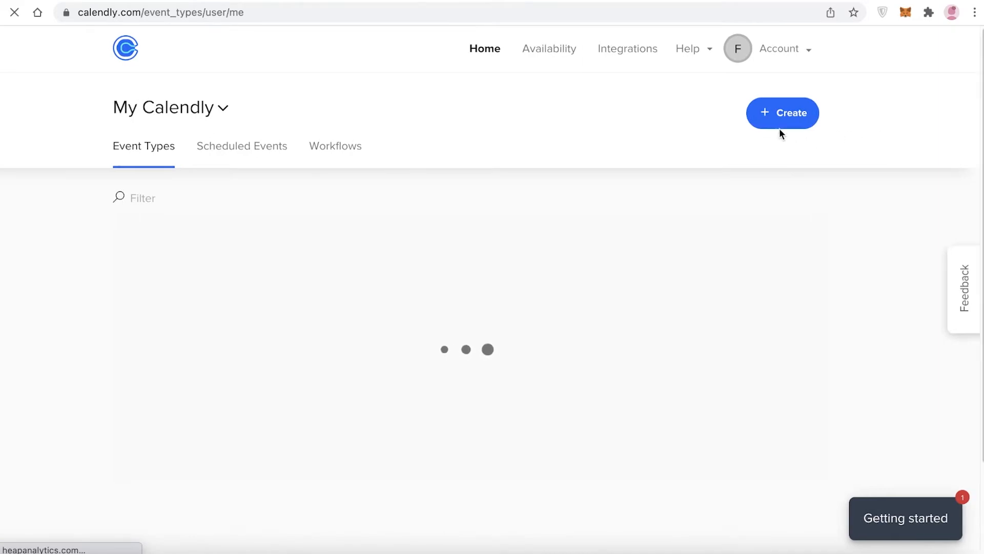
click(777, 130)
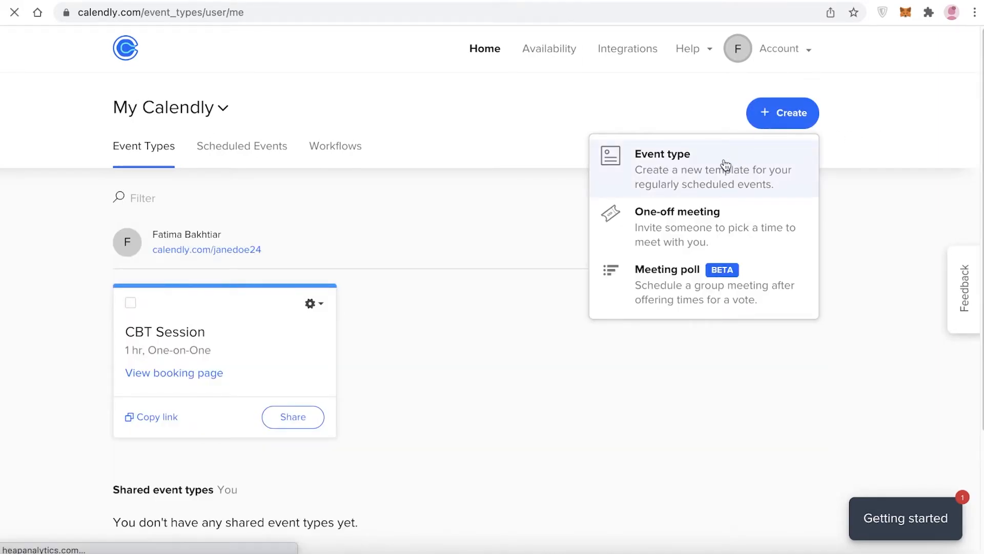
click(732, 160)
scroll(736, 200, down, 3)
scroll(736, 201, up, 3)
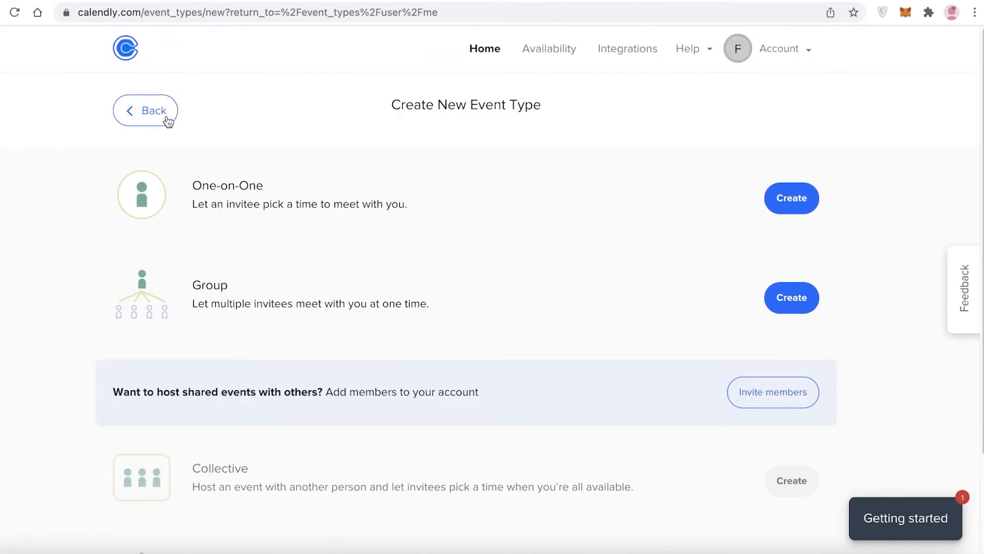
click(165, 119)
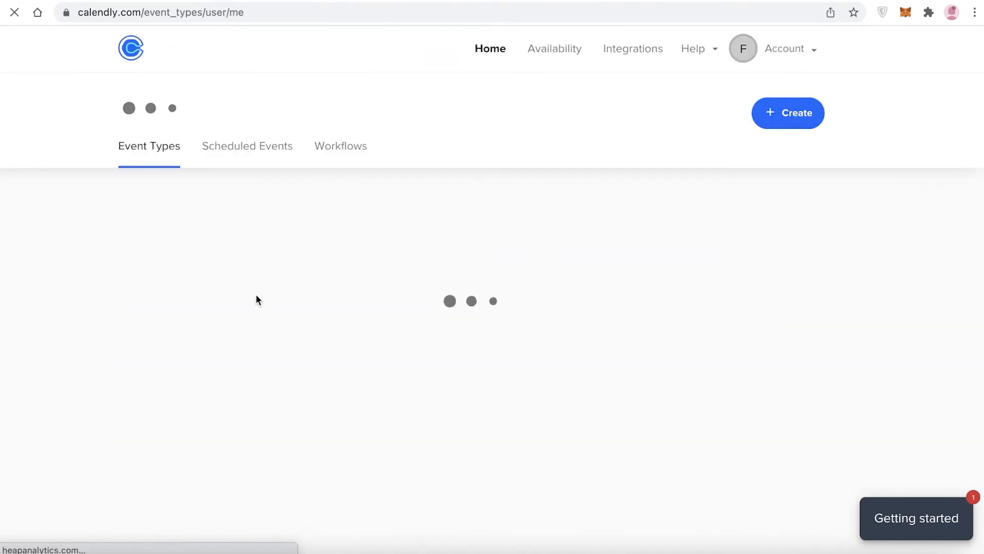
Open the CBT Session event type for editing and examine its booking availability, weekly hours and buffer time settings.
scroll(257, 294, down, 2)
click(224, 230)
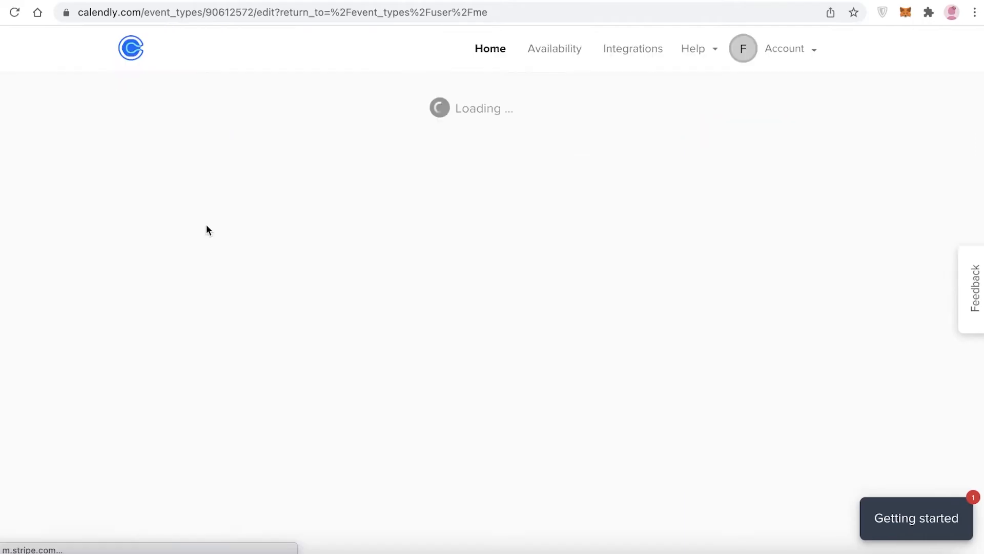
scroll(411, 122, down, 2)
click(252, 140)
scroll(264, 210, down, 5)
scroll(262, 218, down, 10)
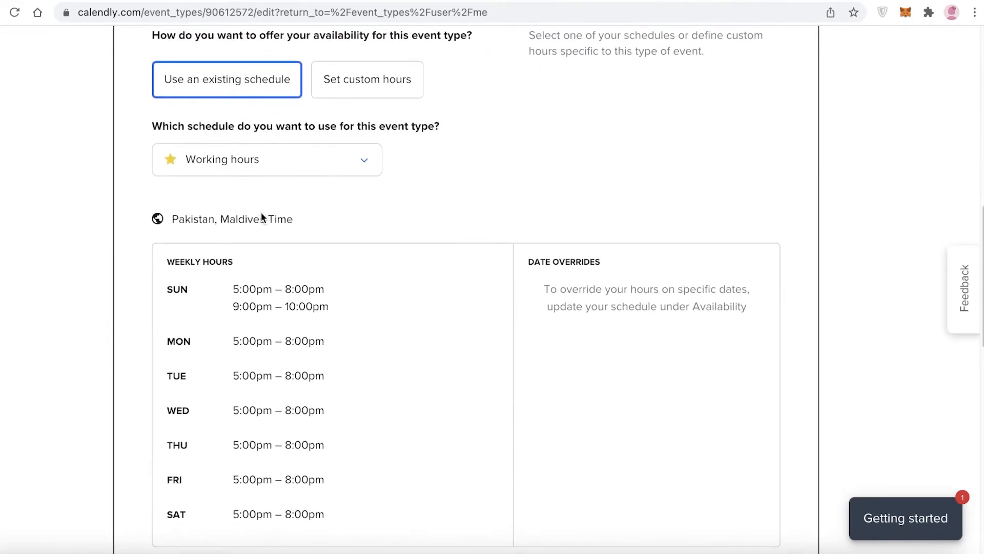
scroll(274, 192, up, 4)
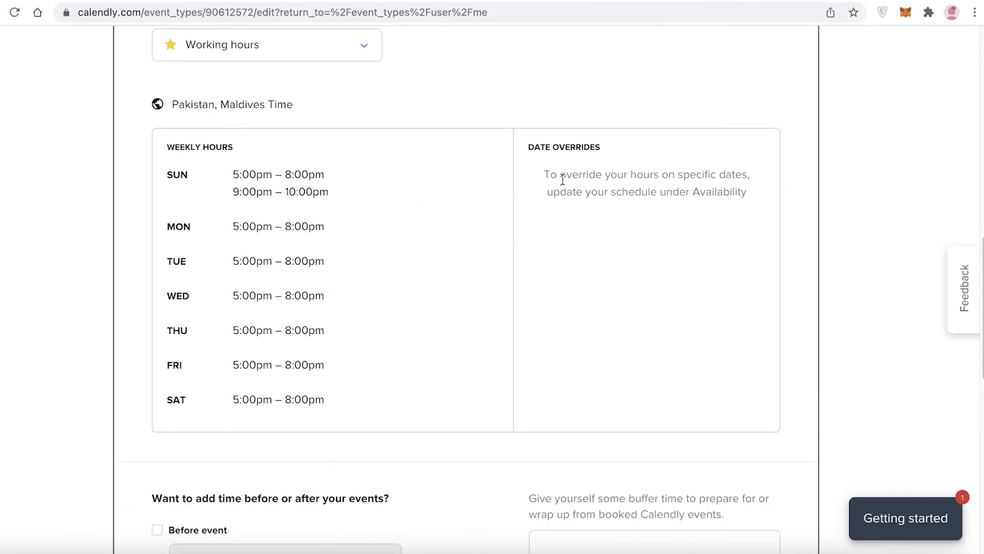
scroll(563, 180, down, 12)
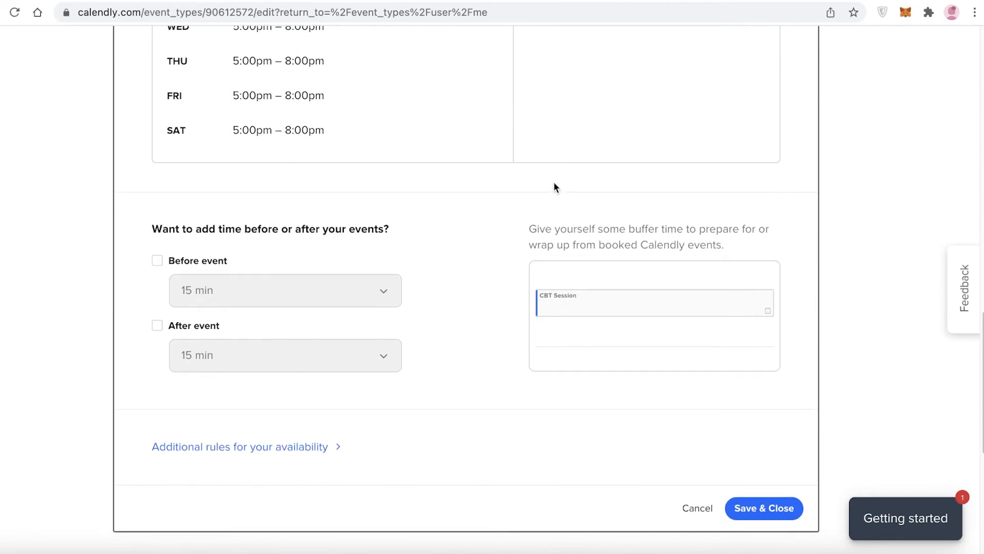
Expand the additional availability rules and examine the start time increments, scheduling conditions and time zone display options.
click(242, 117)
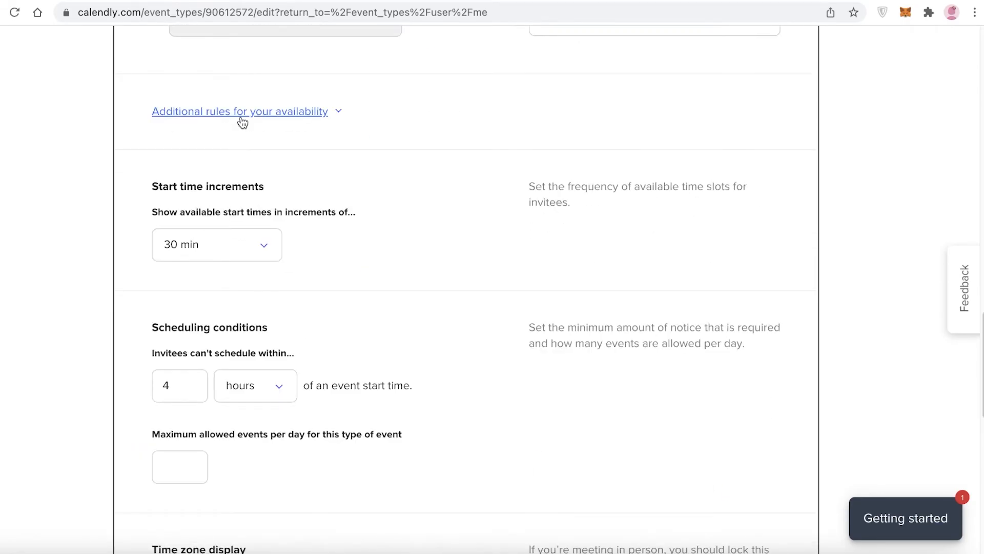
scroll(253, 218, down, 3)
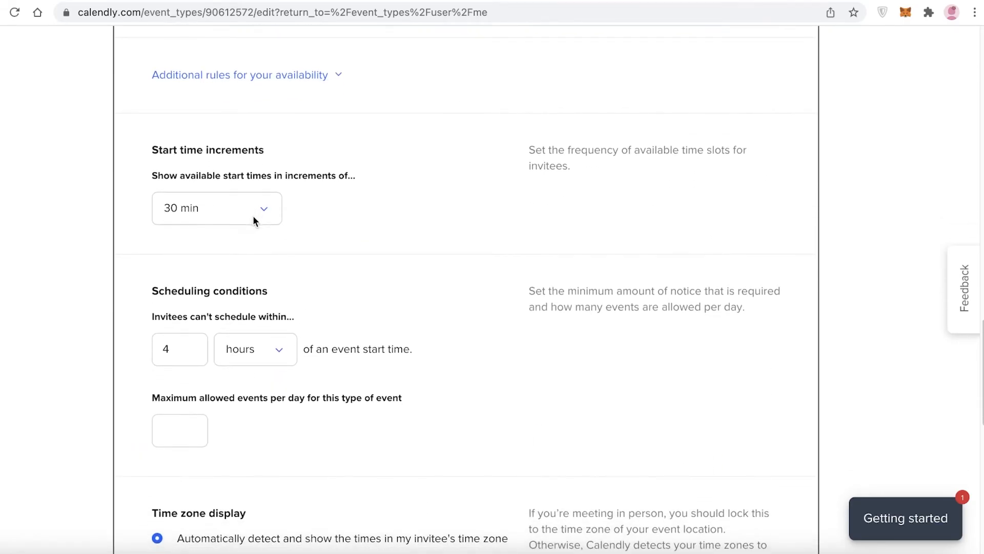
scroll(252, 232, down, 5)
scroll(363, 238, up, 4)
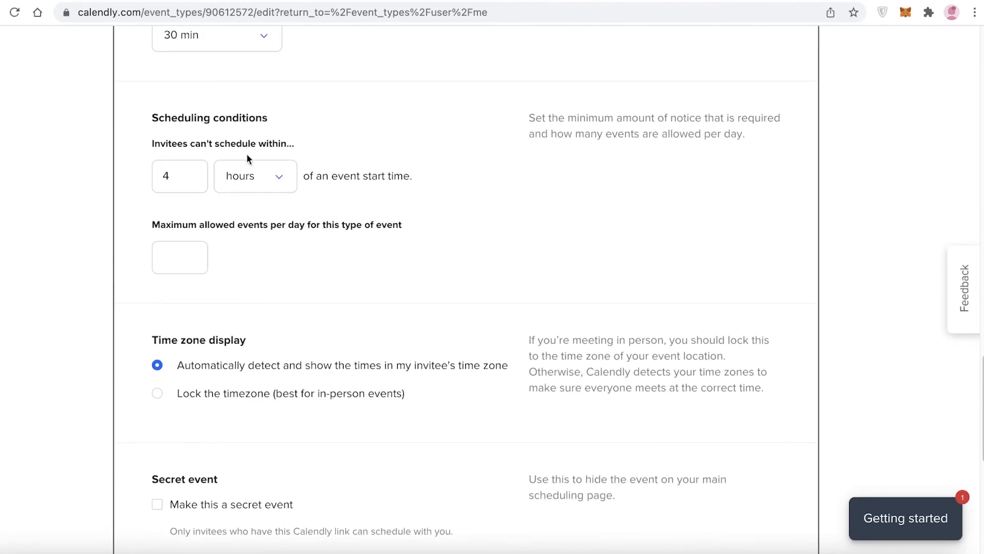
click(281, 193)
click(193, 170)
scroll(323, 177, up, 15)
scroll(306, 194, up, 15)
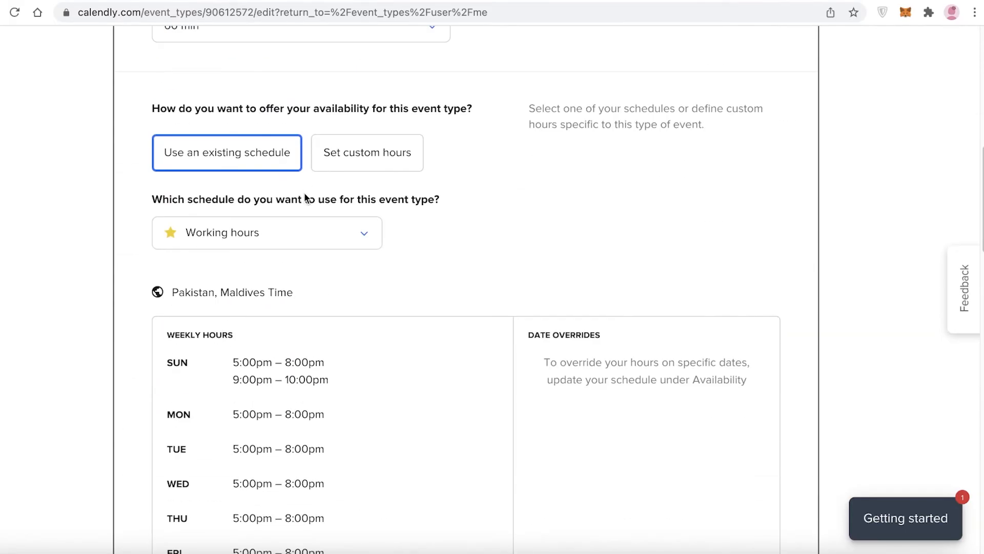
Switch the CBT Session's availability from an existing schedule to custom hours.
scroll(181, 313, down, 8)
scroll(185, 318, up, 3)
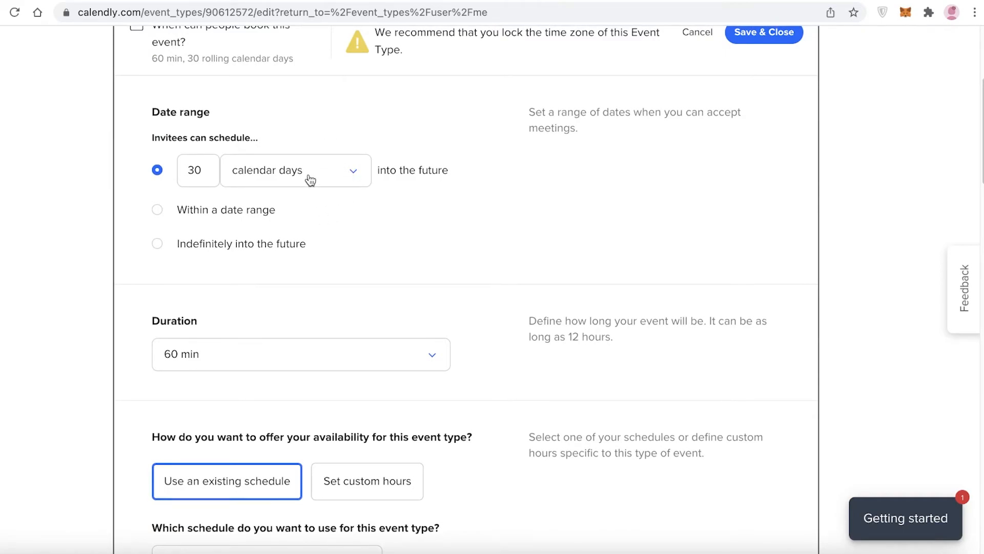
scroll(312, 262, down, 7)
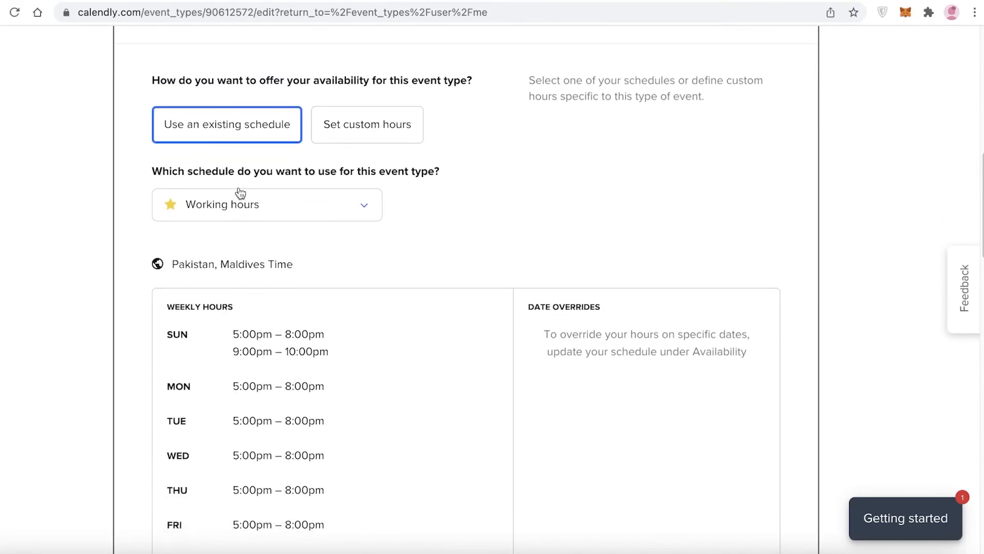
click(326, 201)
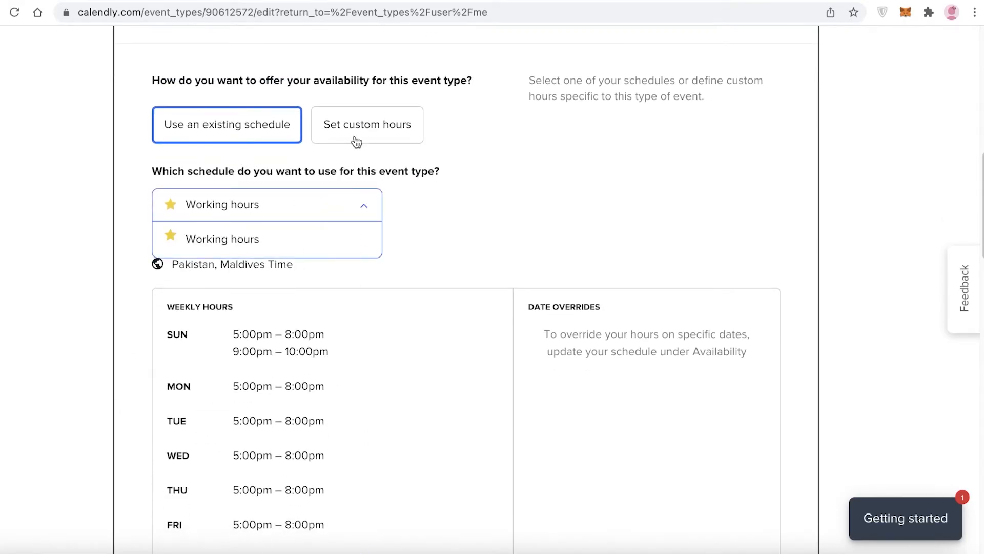
click(357, 141)
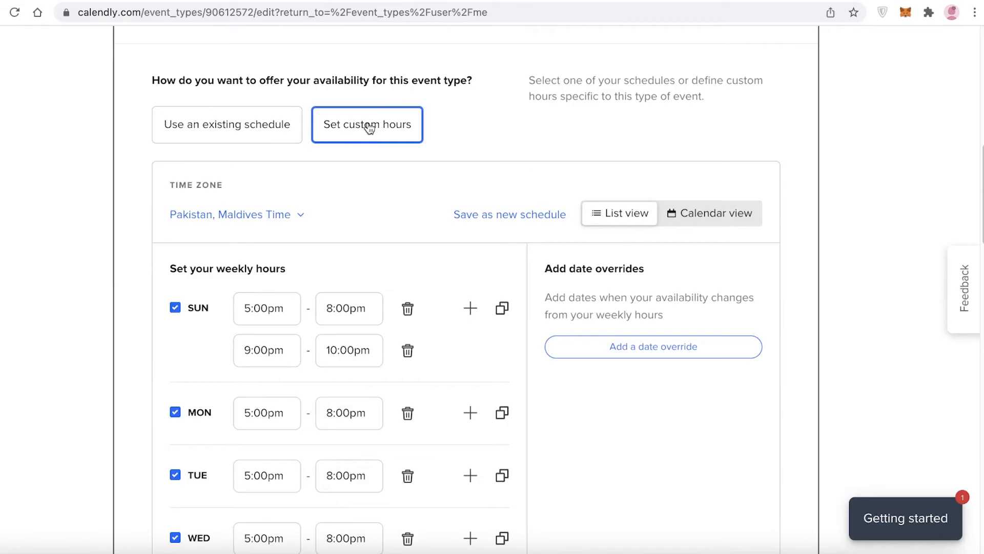
View the date override calendar for the custom hours, cancel it, and look over the weekly hours.
scroll(651, 314, down, 1)
click(652, 315)
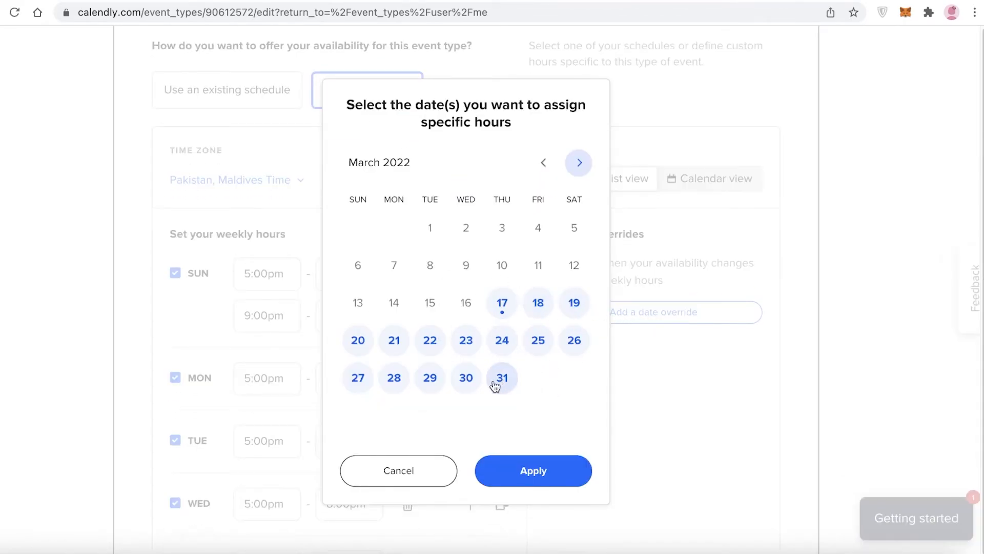
click(408, 477)
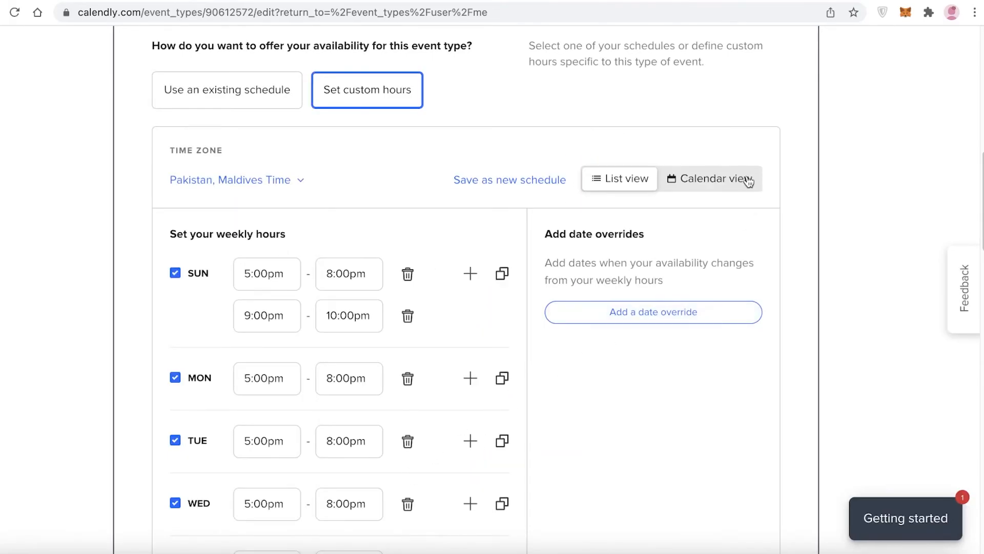
scroll(641, 268, down, 10)
scroll(642, 268, up, 10)
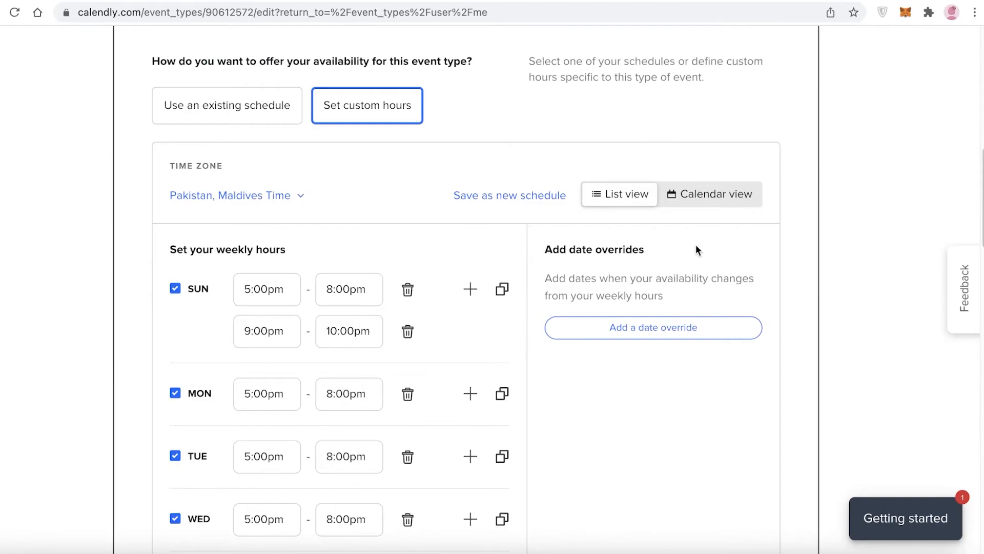
Leave the CBT Session editor without saving the changes and return to the event types list.
scroll(538, 127, up, 10)
click(136, 48)
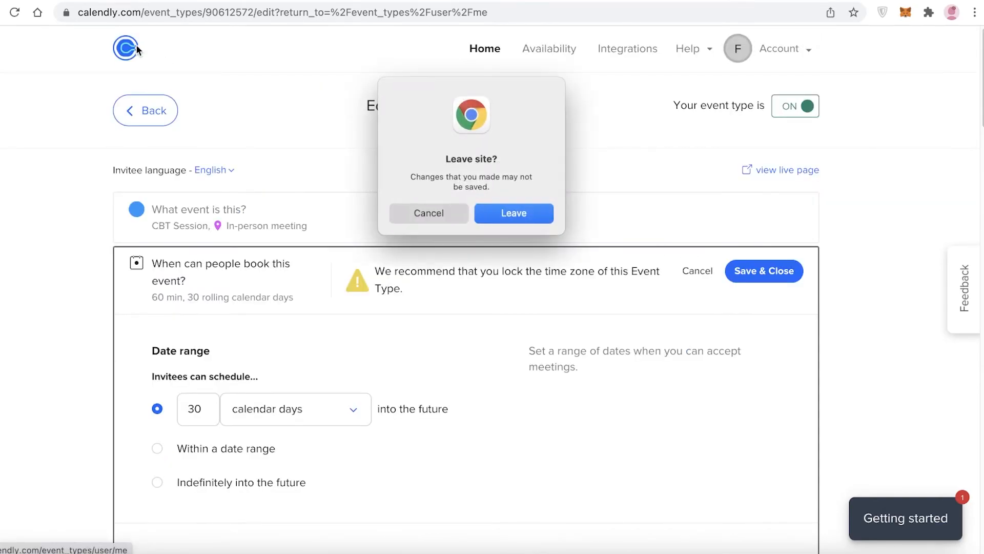
click(457, 213)
click(149, 120)
click(527, 224)
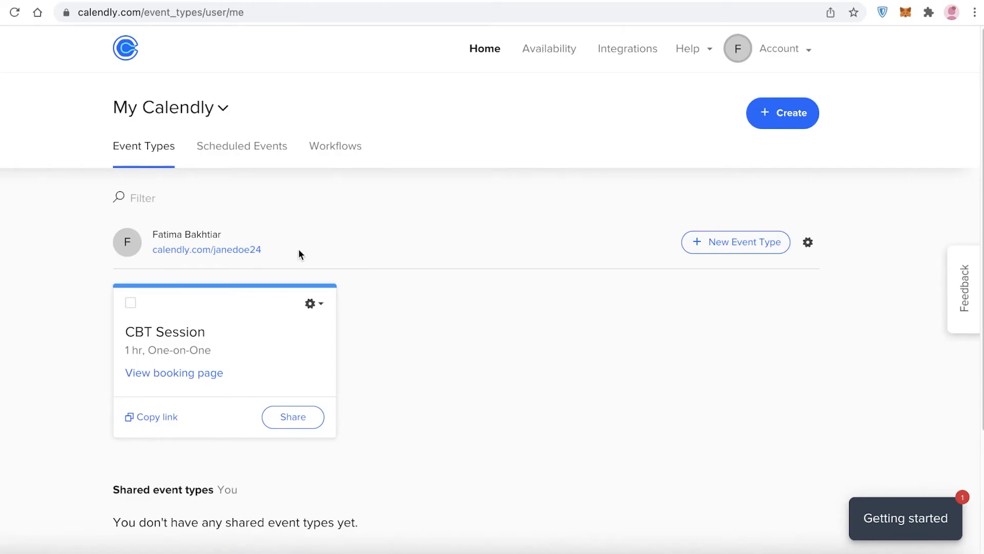
View the public scheduling page and the CBT Session booking page, including the booking page's menu options.
click(235, 252)
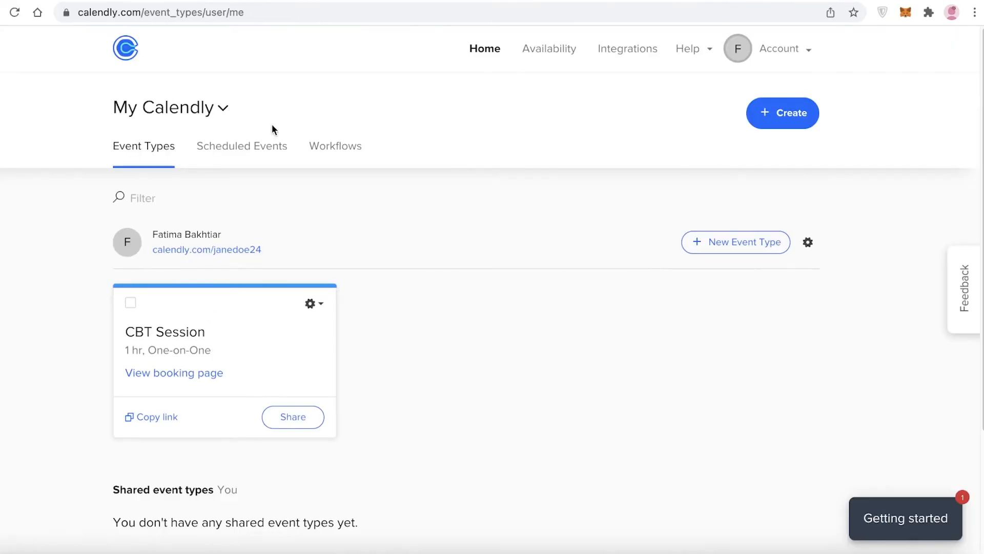
click(193, 371)
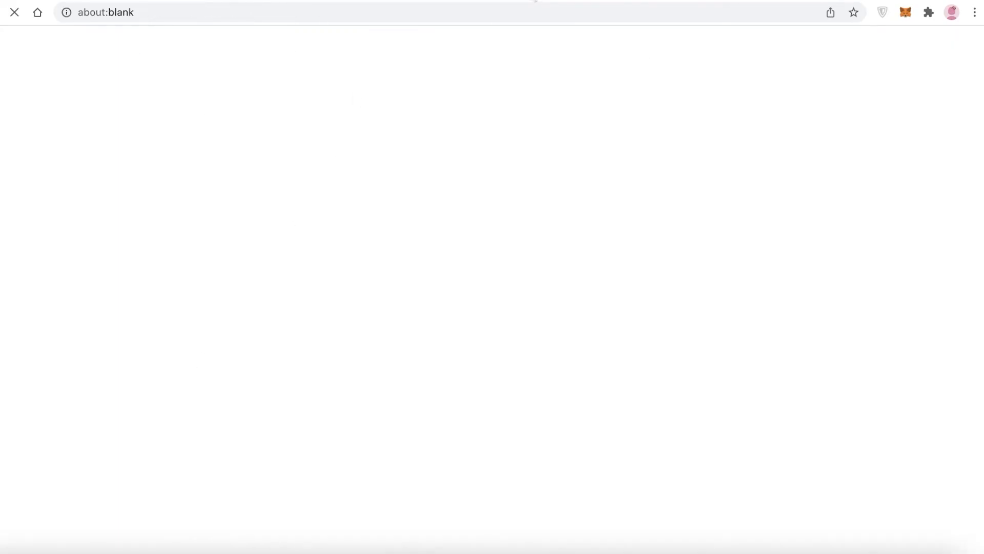
click(420, 0)
click(450, 0)
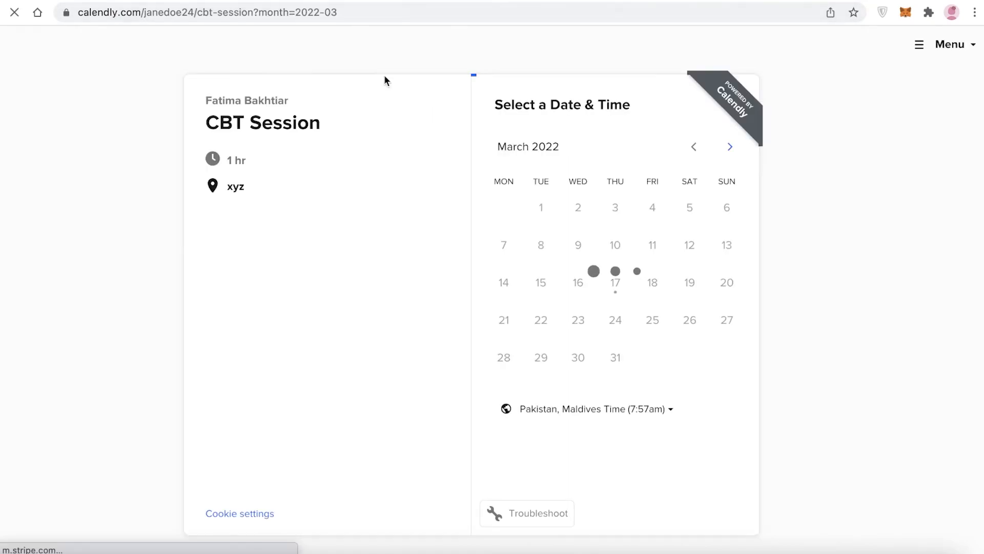
click(942, 48)
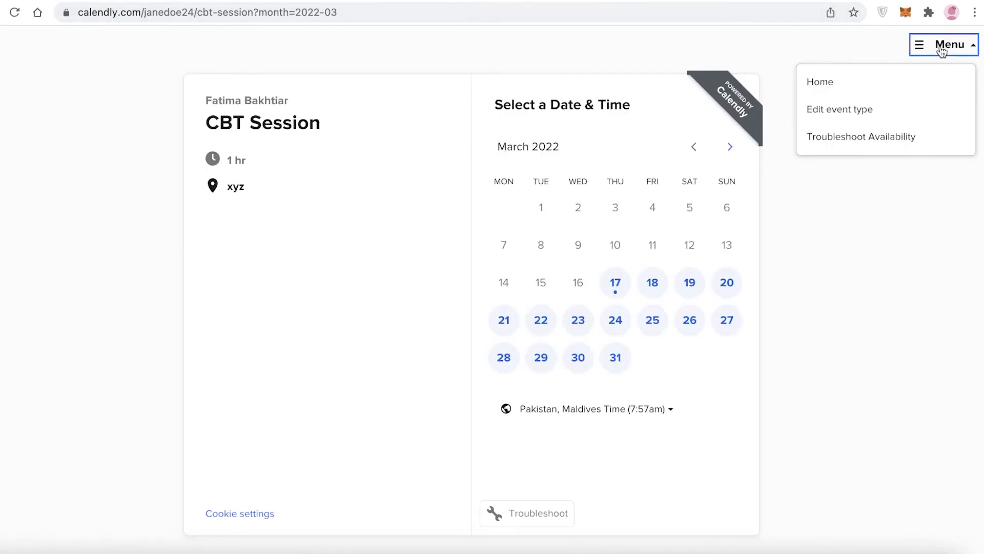
click(379, 1)
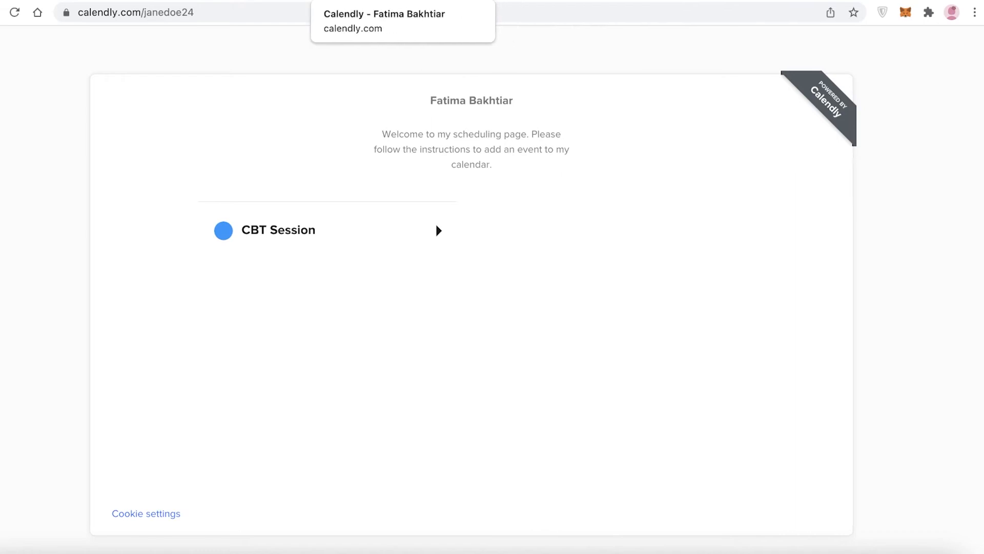
Switch to the Calendly pricing page and look over the Basic, Essentials, Professional, Teams and Enterprise plans.
click(441, 0)
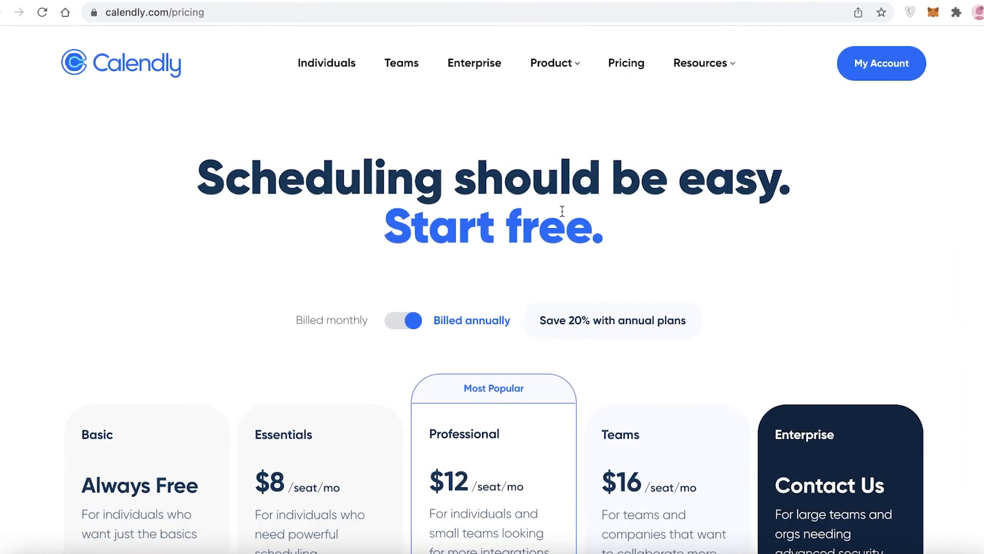
scroll(569, 208, down, 3)
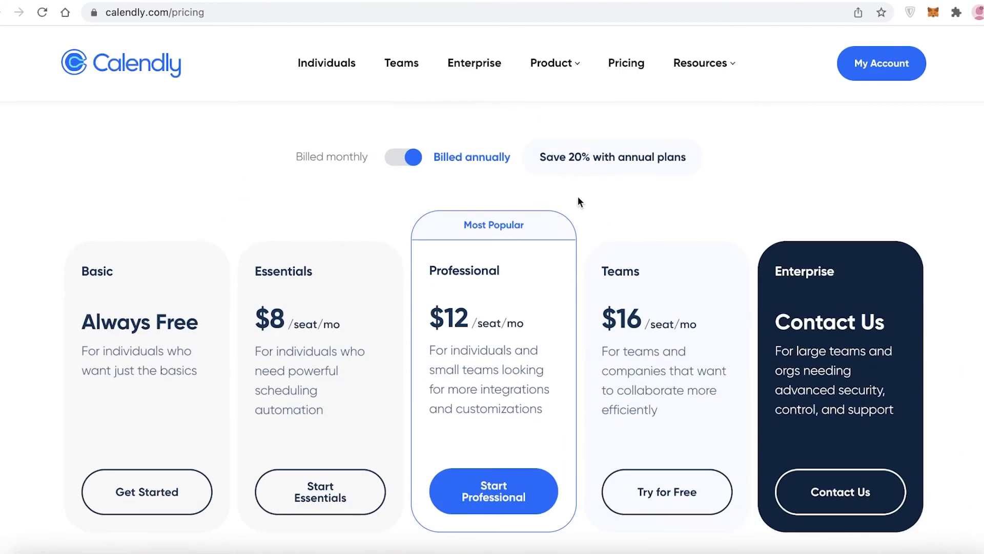
scroll(682, 136, down, 6)
scroll(661, 179, up, 1)
scroll(660, 179, up, 4)
scroll(659, 178, down, 9)
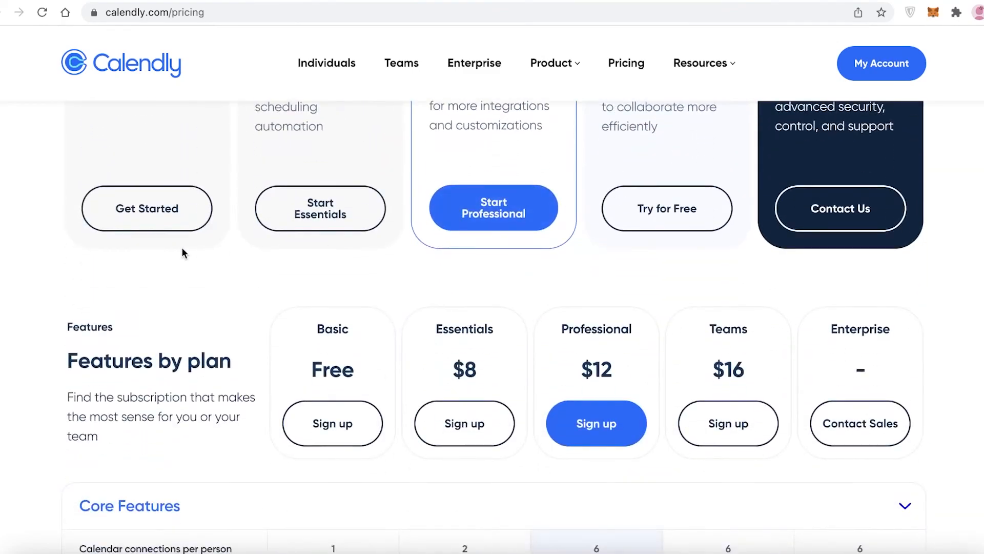
scroll(238, 286, down, 1)
scroll(280, 302, up, 5)
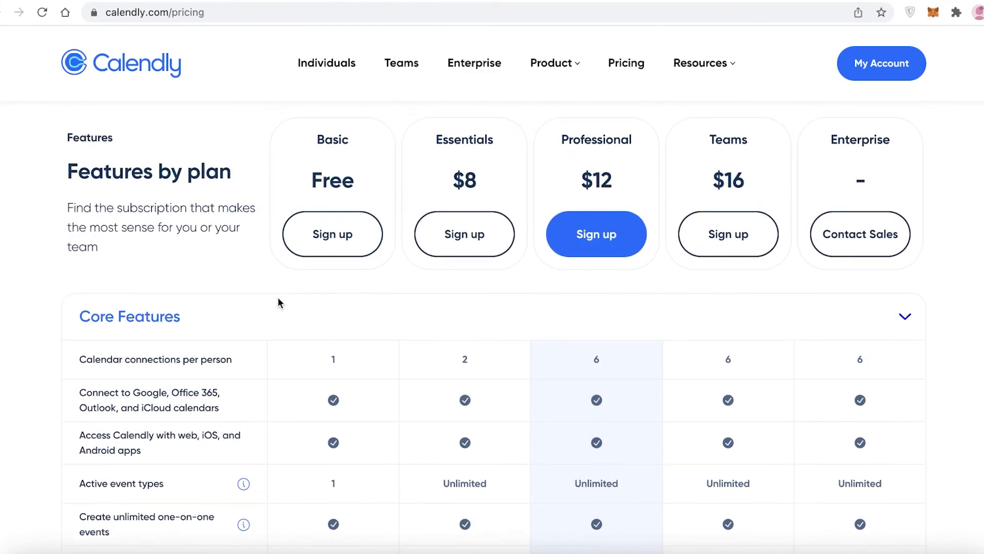
scroll(279, 305, up, 10)
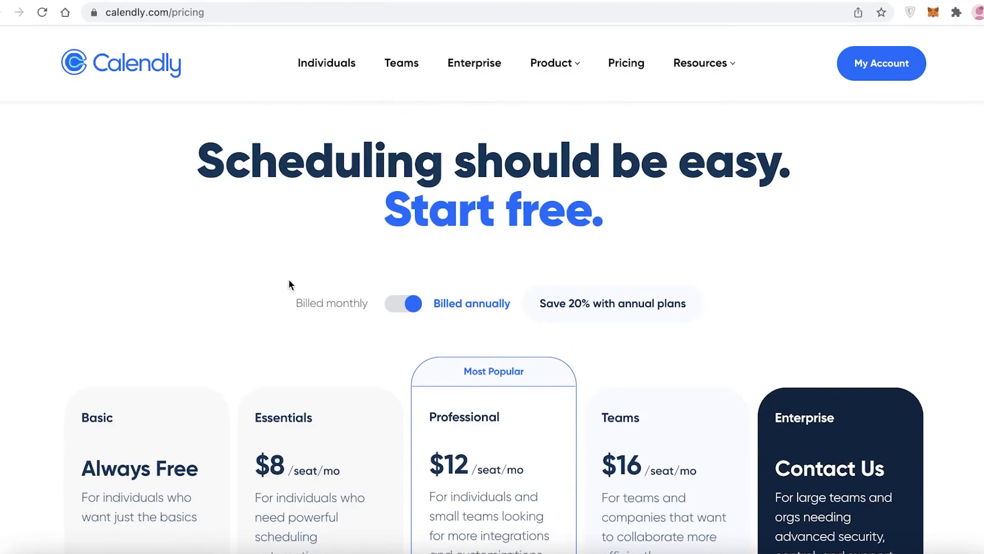
scroll(293, 281, down, 3)
scroll(290, 280, down, 1)
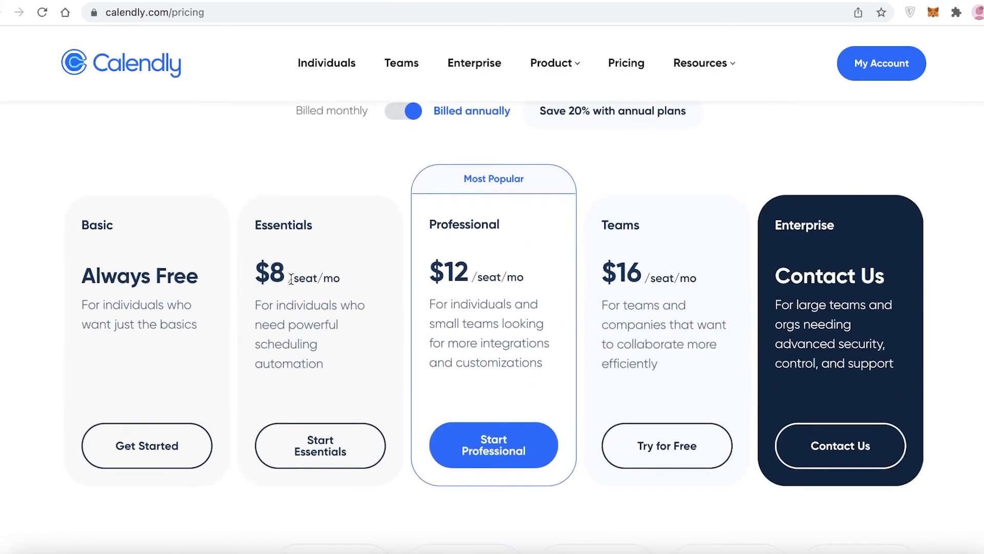
Examine the Core Features rows of the Features by plan table, comparing what each subscription includes.
scroll(960, 279, down, 4)
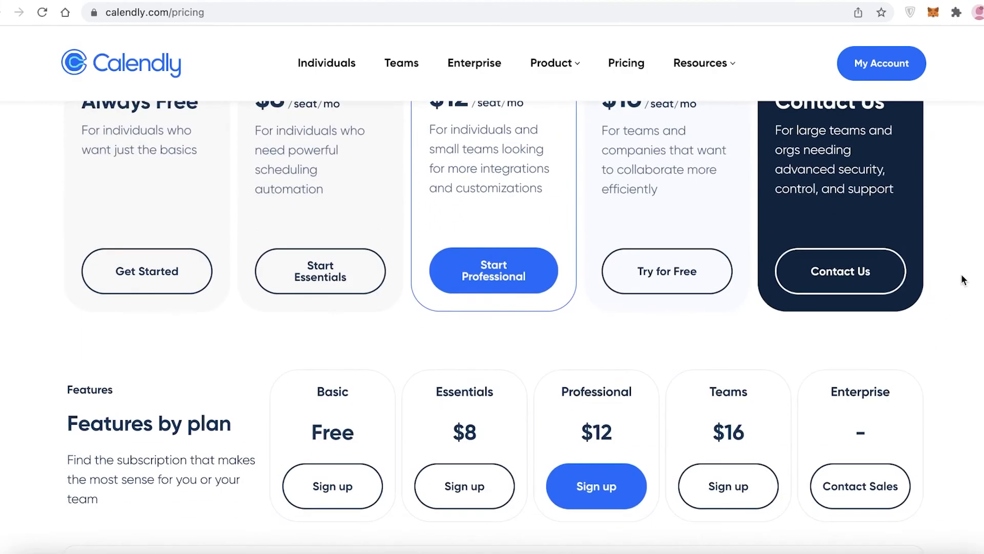
scroll(962, 279, down, 5)
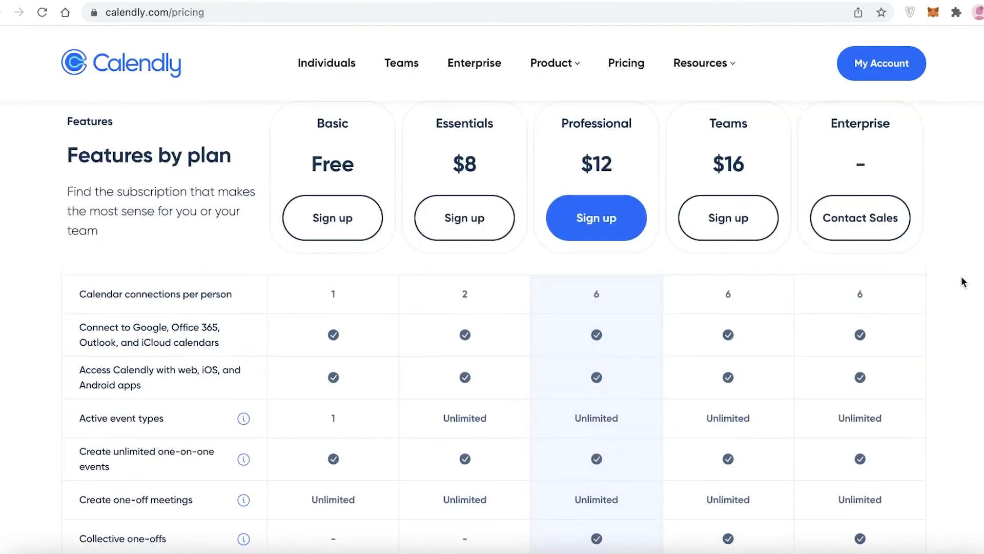
scroll(964, 283, up, 1)
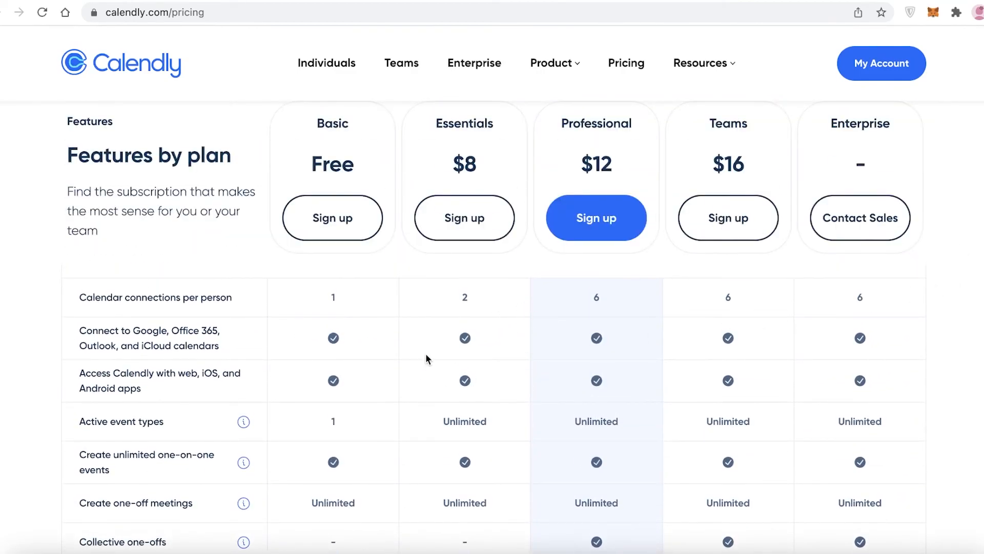
scroll(465, 317, down, 1)
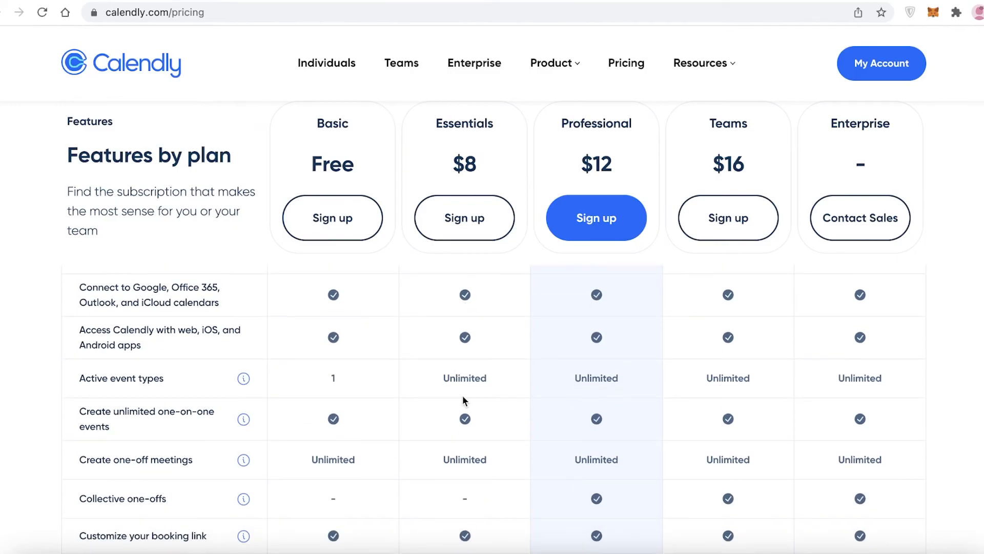
scroll(463, 396, down, 7)
scroll(463, 397, up, 4)
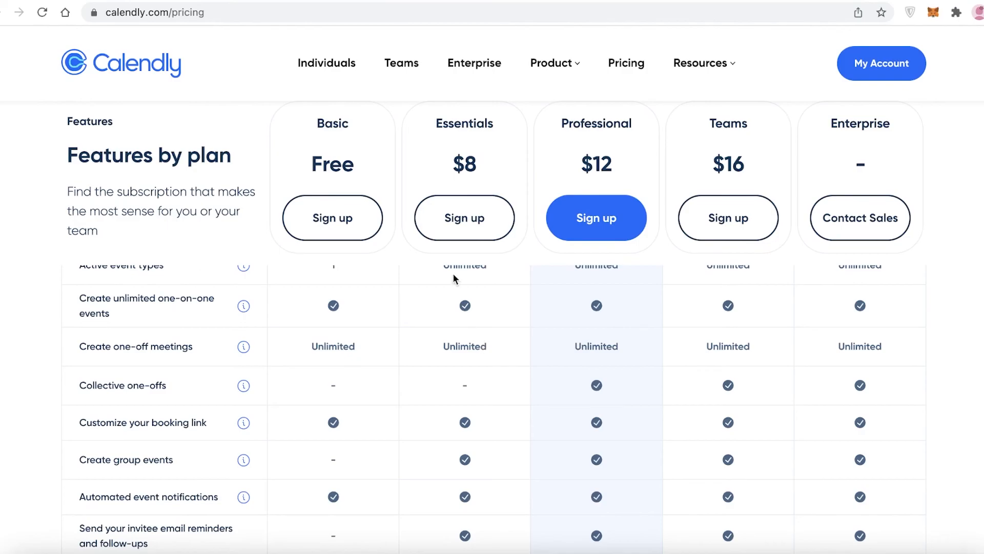
scroll(515, 214, down, 5)
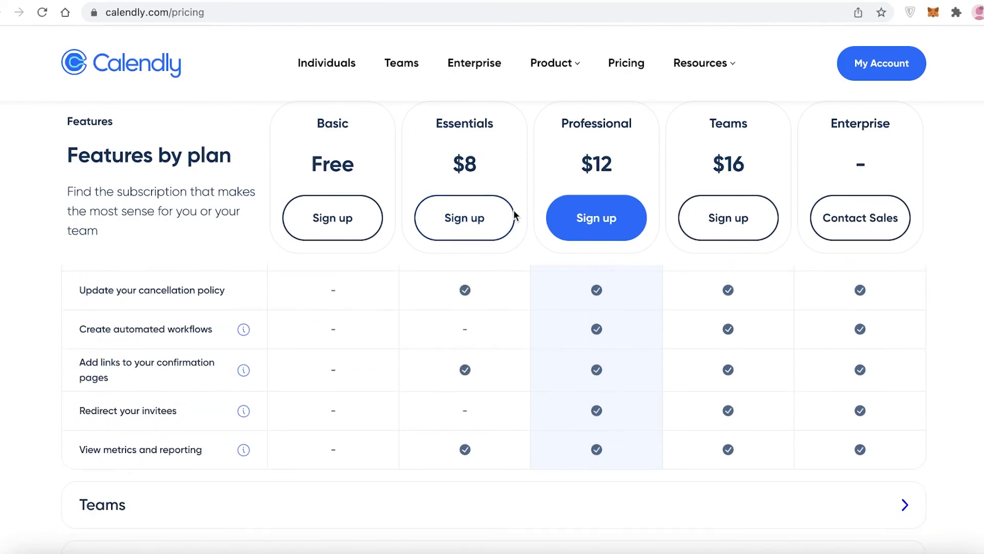
Compare the plan prices and descriptions with the feature table once more, from Basic through Enterprise.
scroll(444, 392, up, 10)
scroll(612, 248, down, 3)
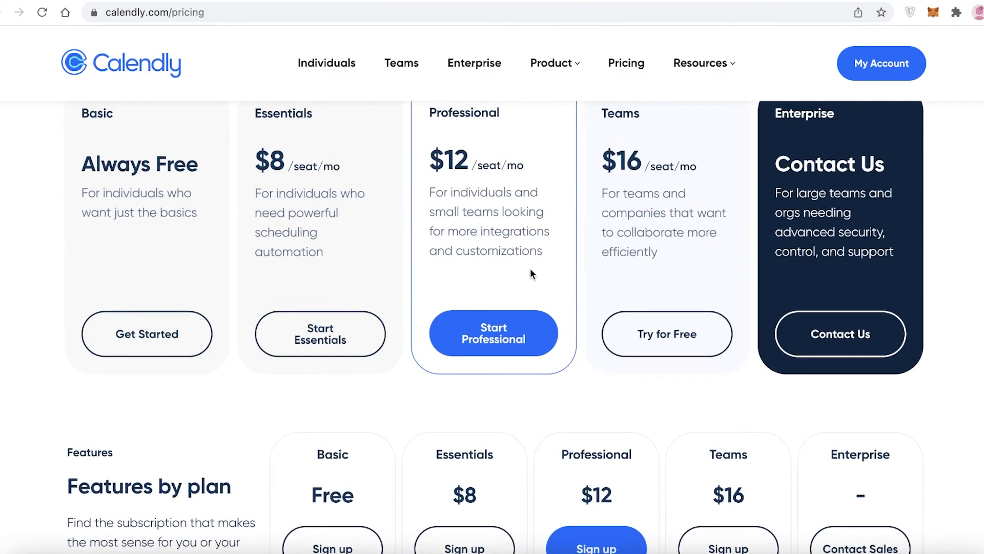
scroll(530, 268, down, 4)
scroll(530, 269, up, 6)
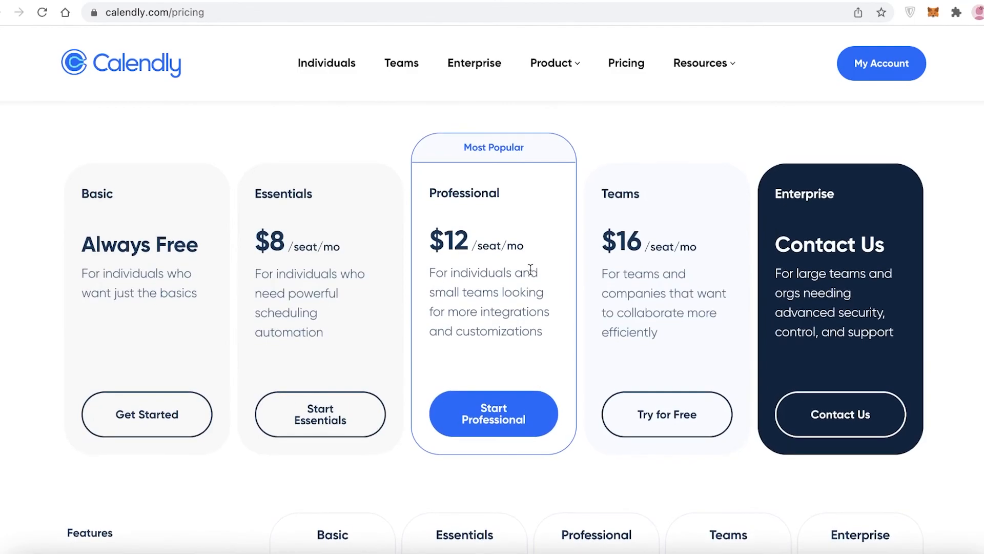
scroll(531, 268, down, 5)
scroll(531, 271, up, 6)
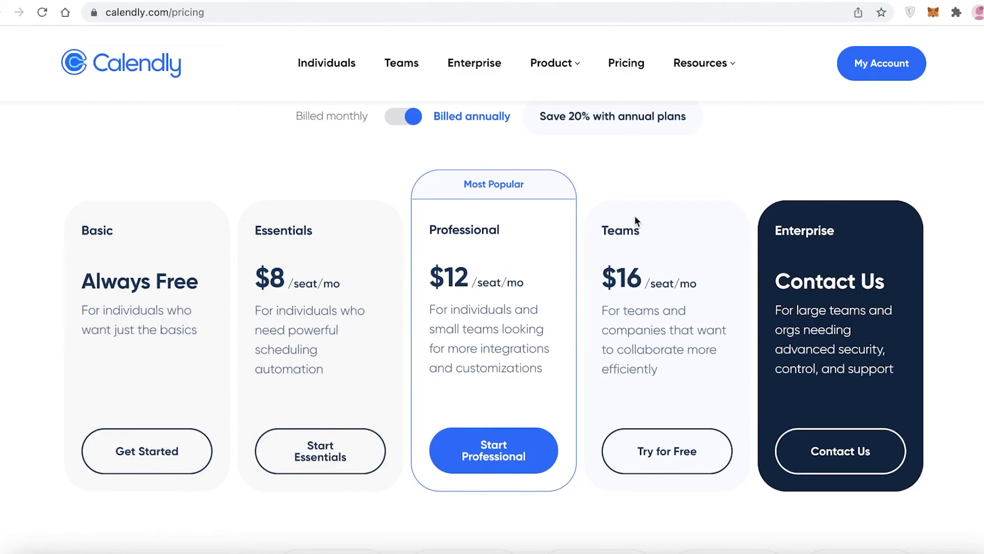
scroll(537, 197, down, 5)
scroll(522, 195, up, 8)
scroll(216, 255, down, 3)
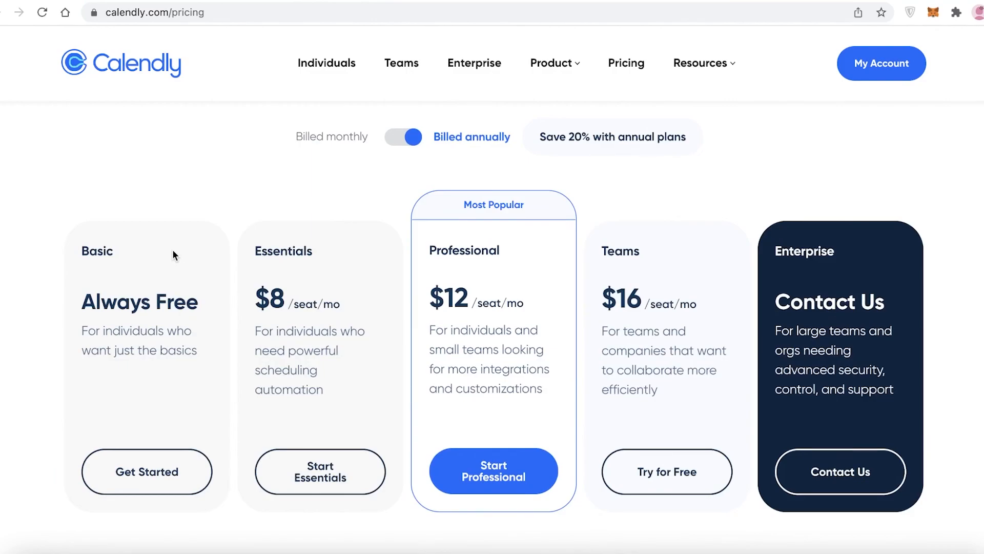
scroll(577, 189, down, 8)
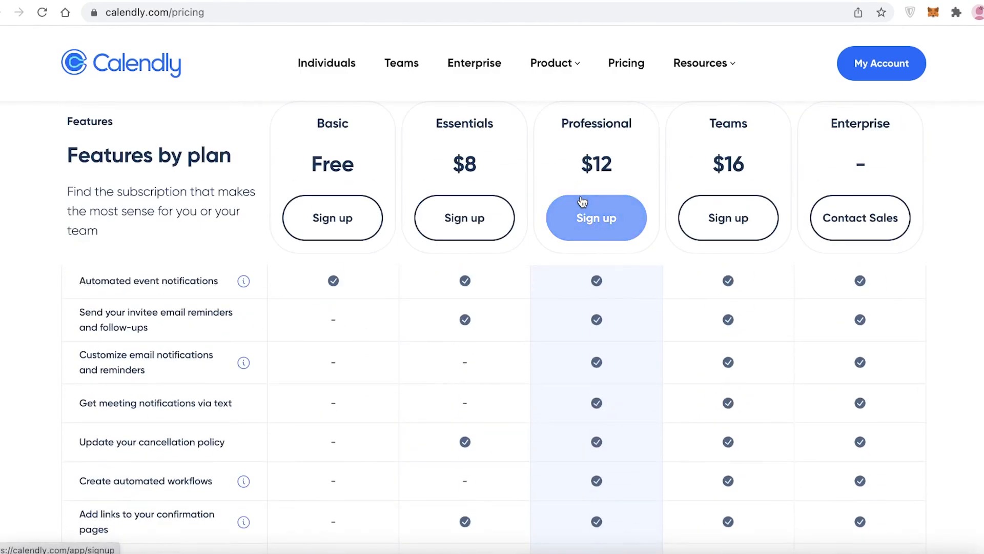
scroll(582, 201, up, 8)
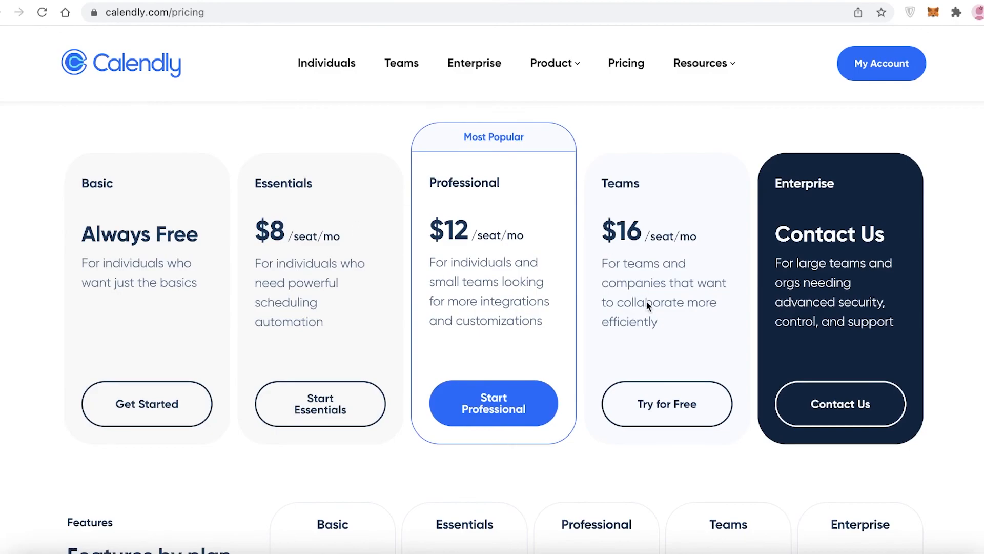